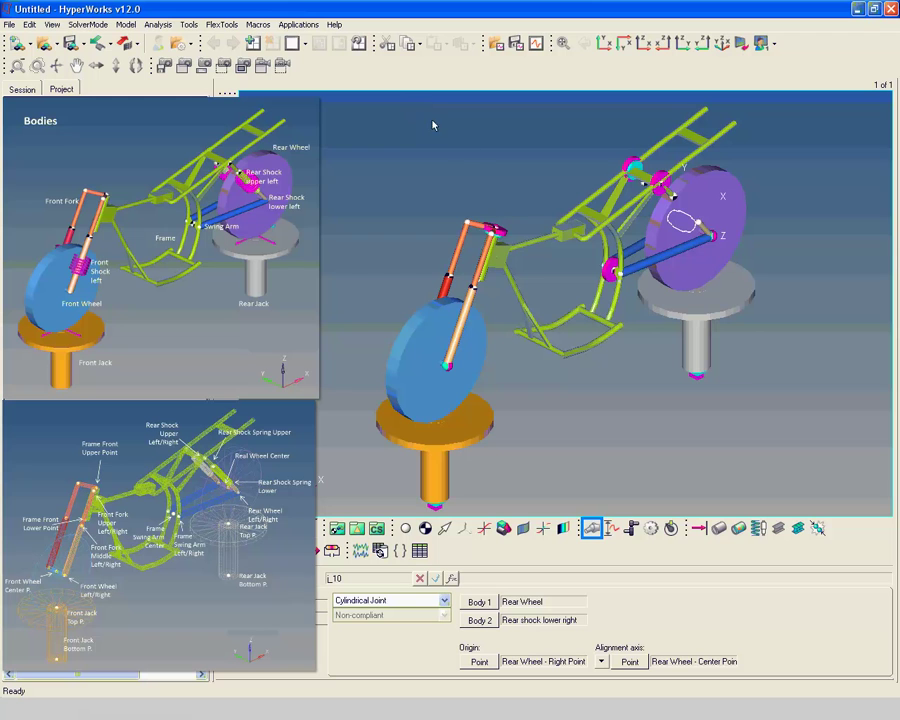
# - Add a single planar joint labelled "Front wheel front jack planar joint" to the model
pyautogui.click(327, 324)
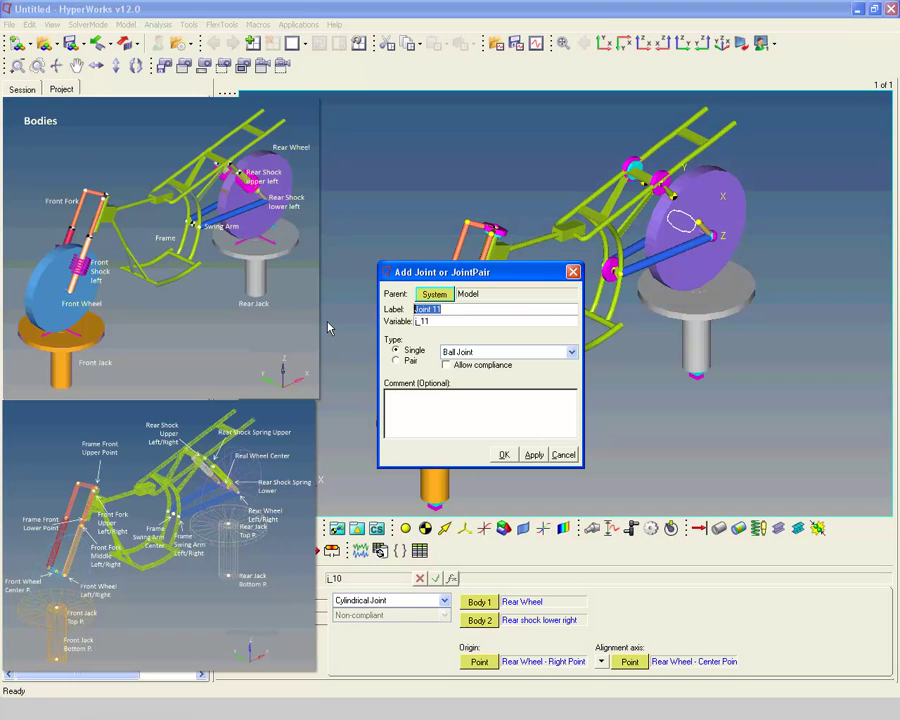
pyautogui.write('Front wheel front jack planar joint')
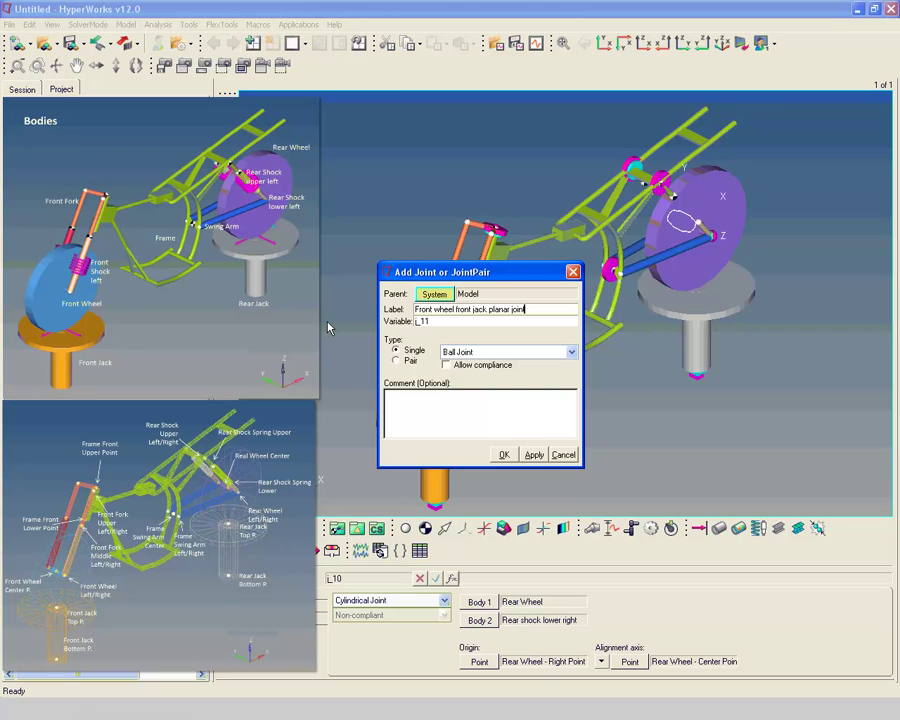
pyautogui.press('Tab')
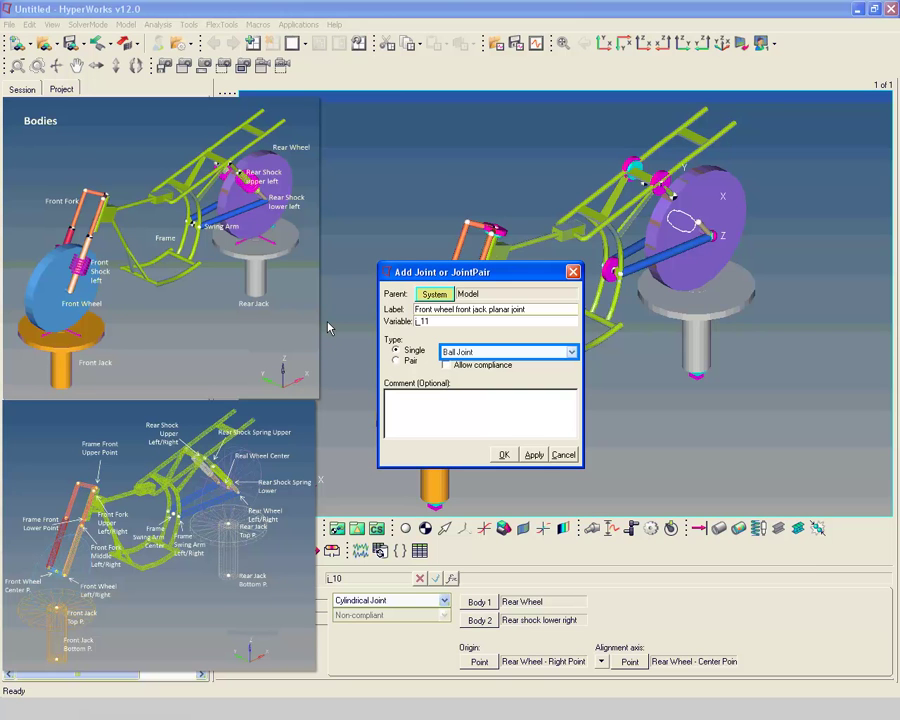
pyautogui.scroll(-10, 510, 357)
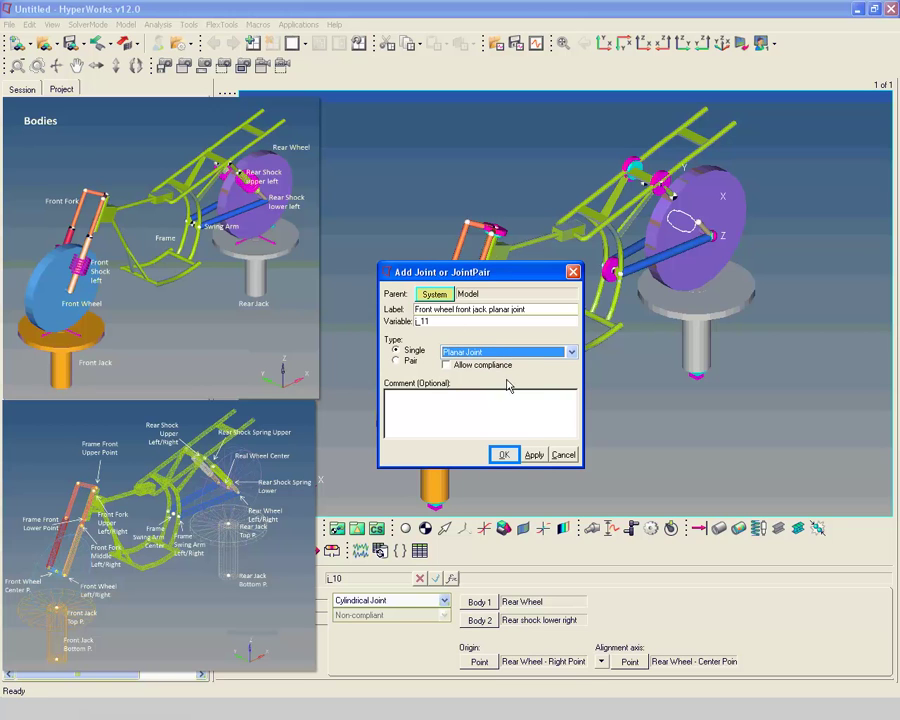
pyautogui.click(504, 455)
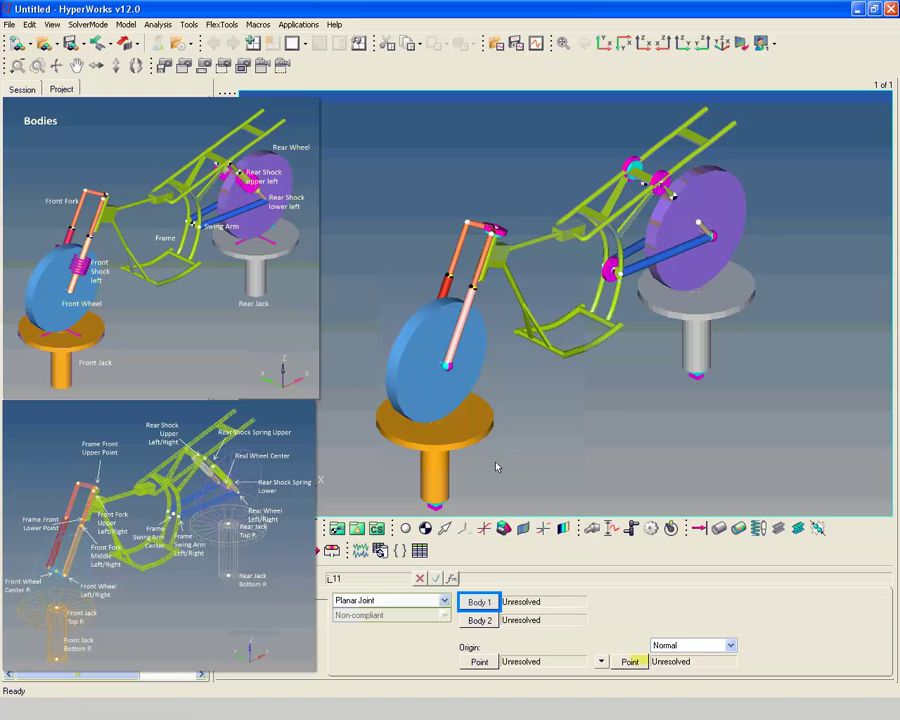
# - Set the front planar joint's first body to Front Wheel and its second body to Front jack
pyautogui.click(480, 603)
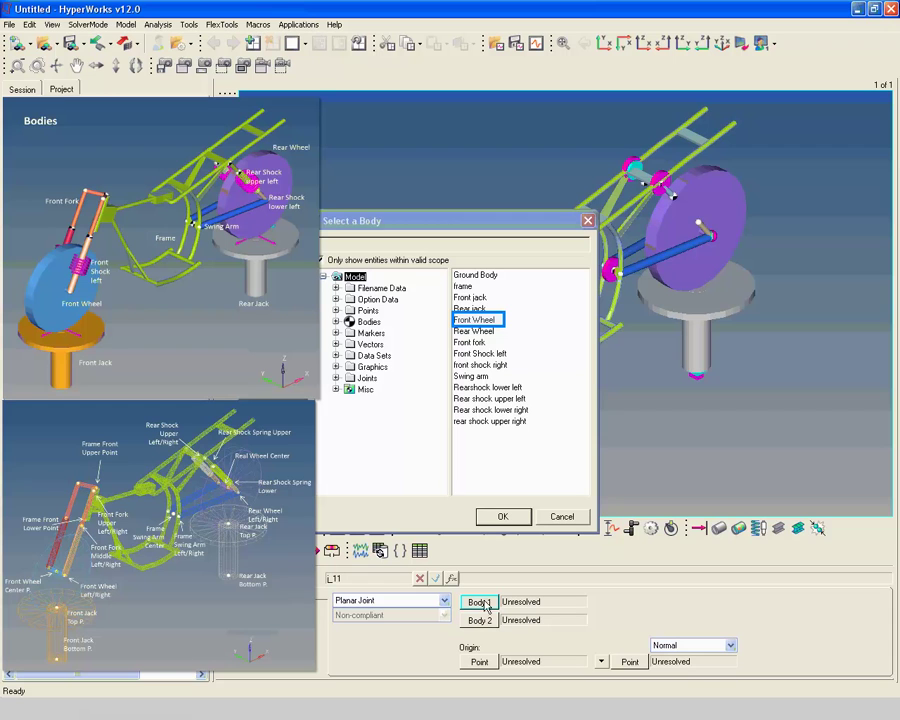
pyautogui.click(486, 321)
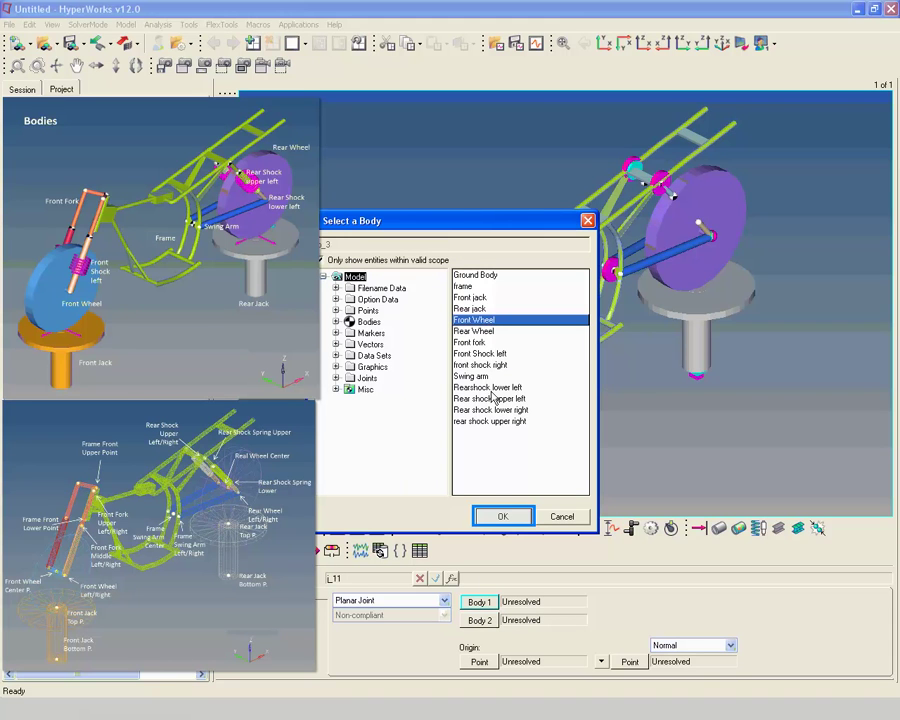
pyautogui.click(499, 517)
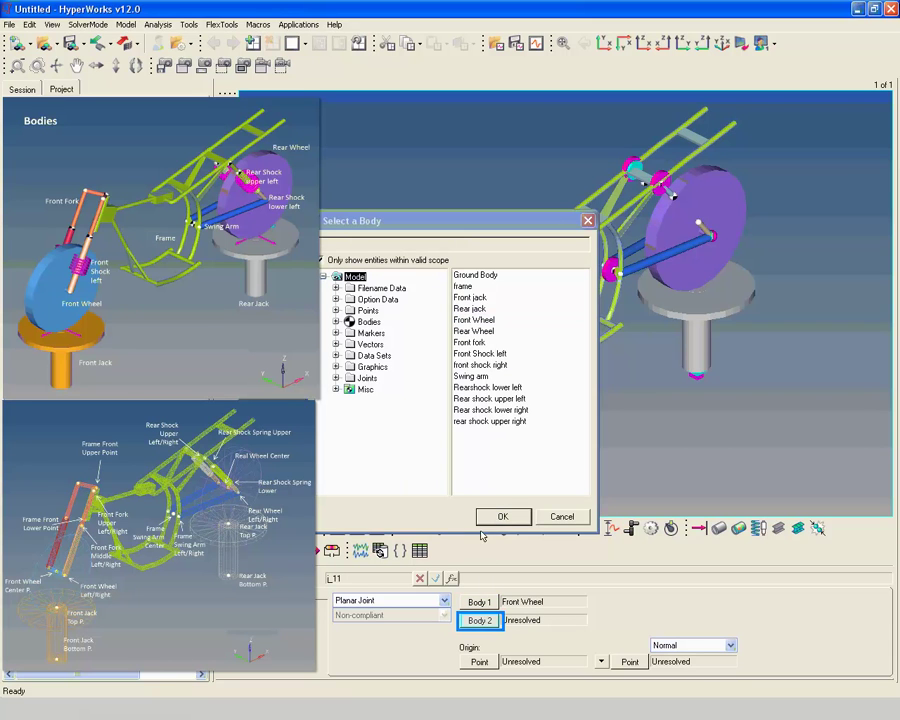
pyautogui.click(479, 621)
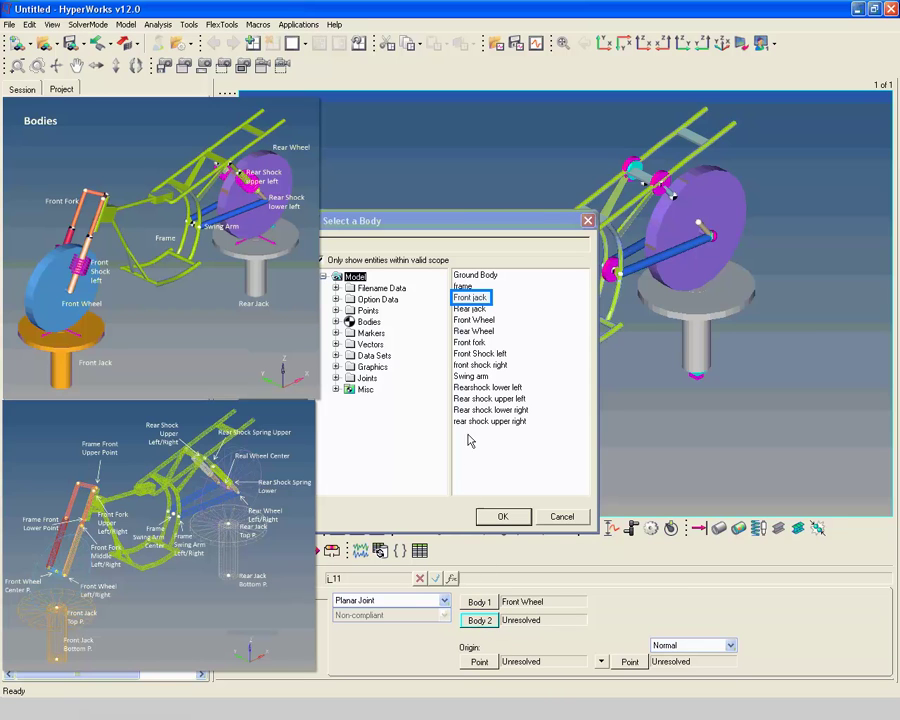
pyautogui.click(469, 298)
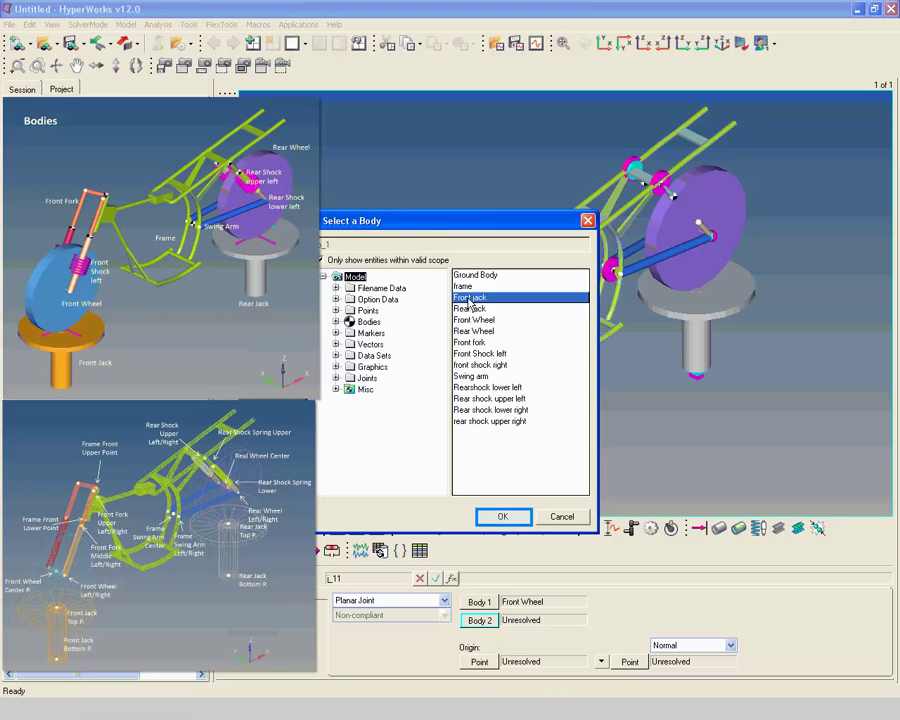
pyautogui.click(502, 516)
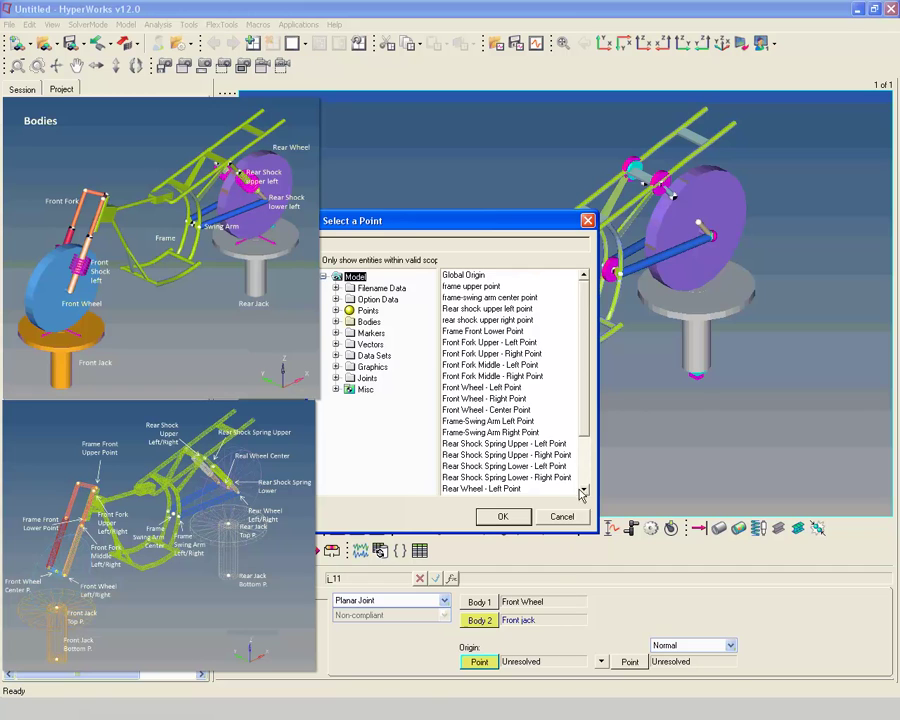
# - Place the front planar joint's origin at Front Jack - Top Point and define its normal with the Global Z vector
pyautogui.moveTo(583, 420); pyautogui.dragTo(580, 466)
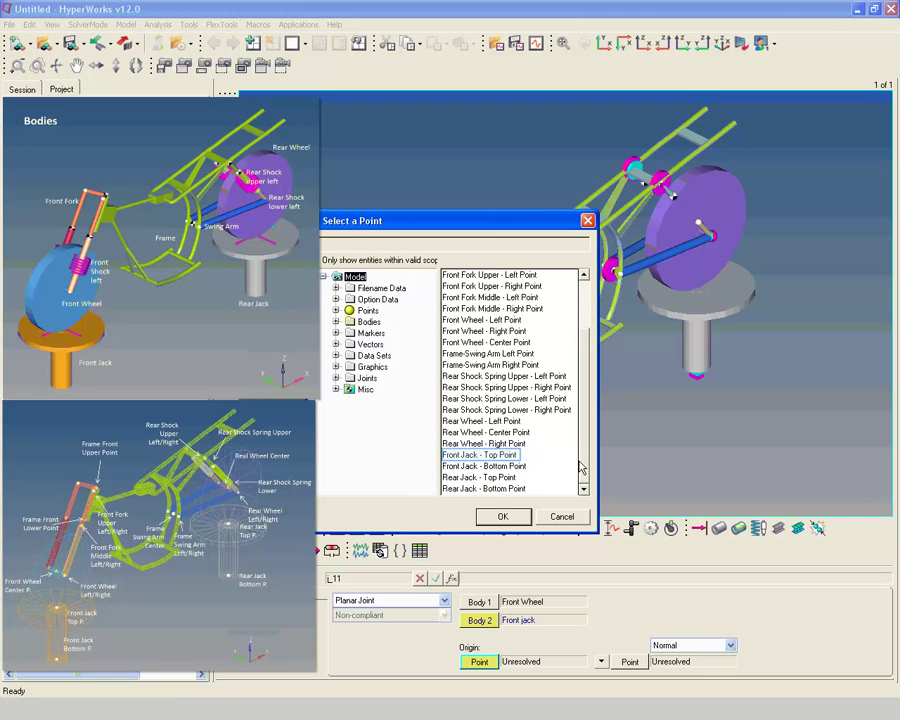
pyautogui.click(500, 456)
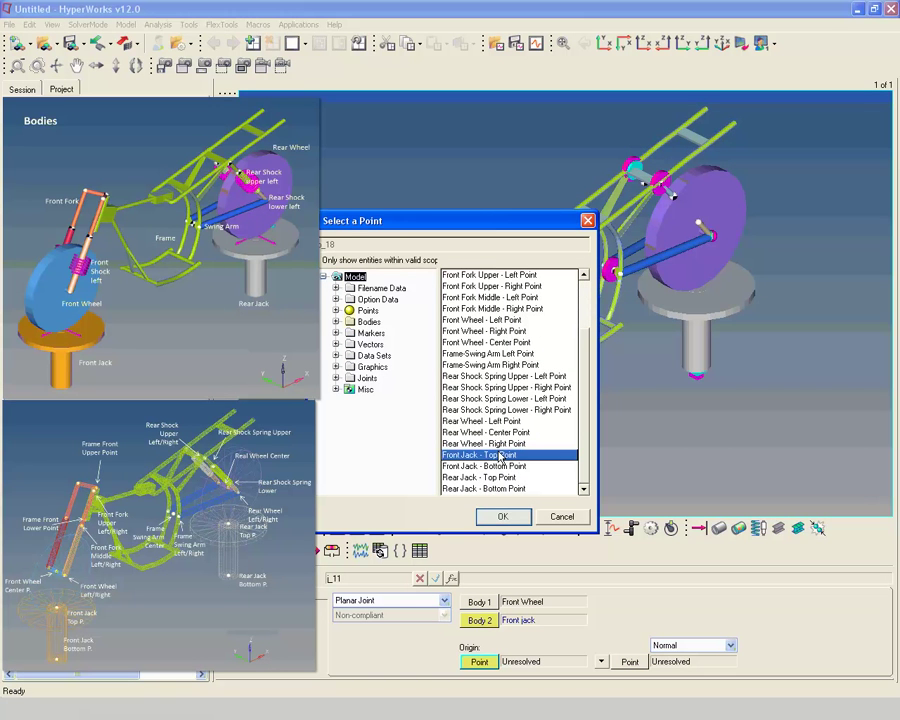
pyautogui.click(502, 516)
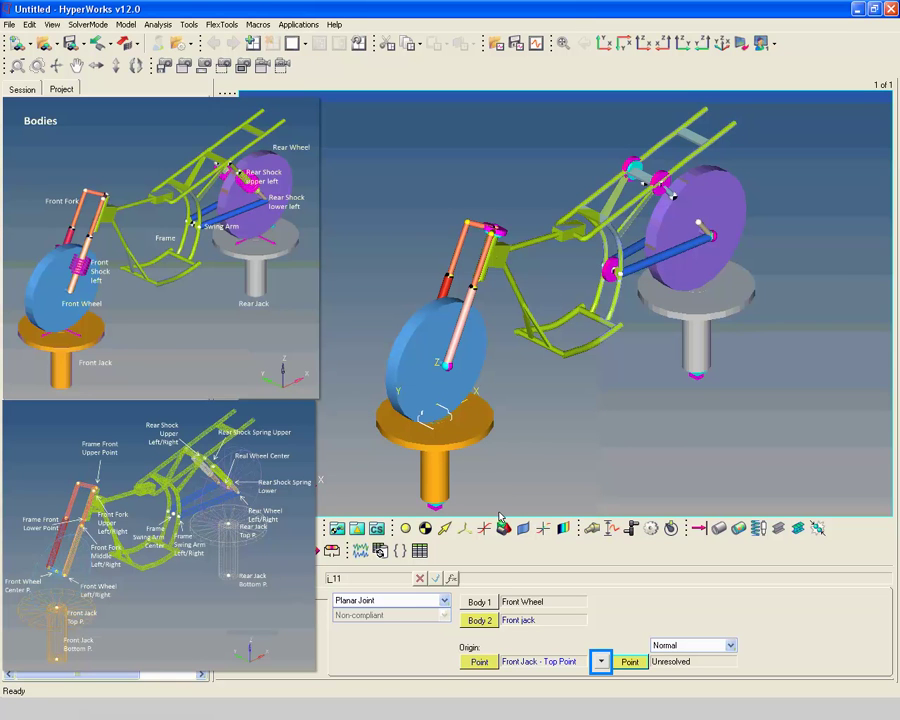
pyautogui.click(601, 661)
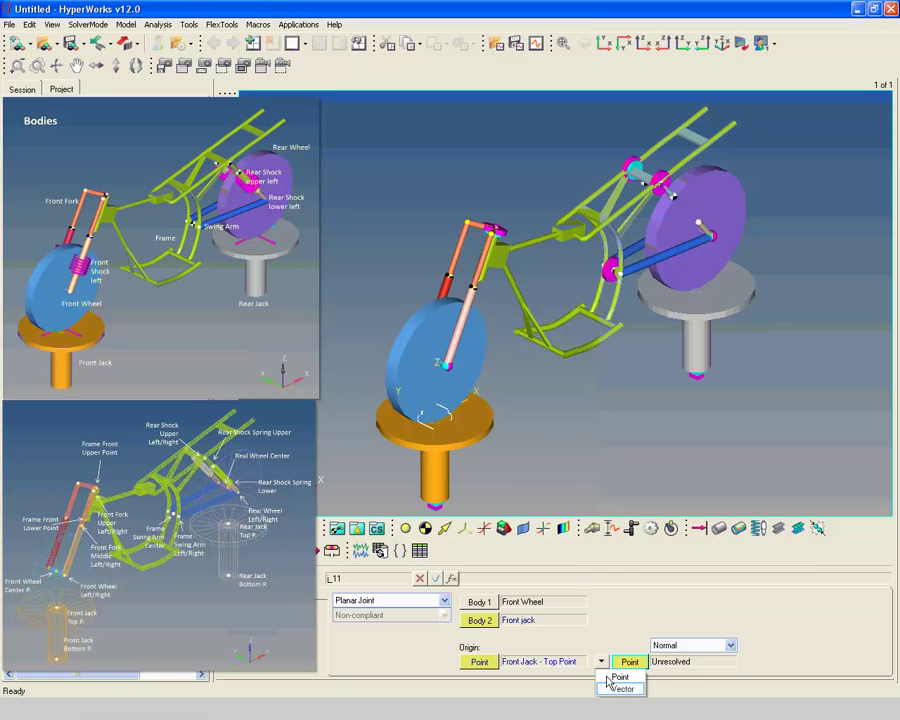
pyautogui.click(607, 688)
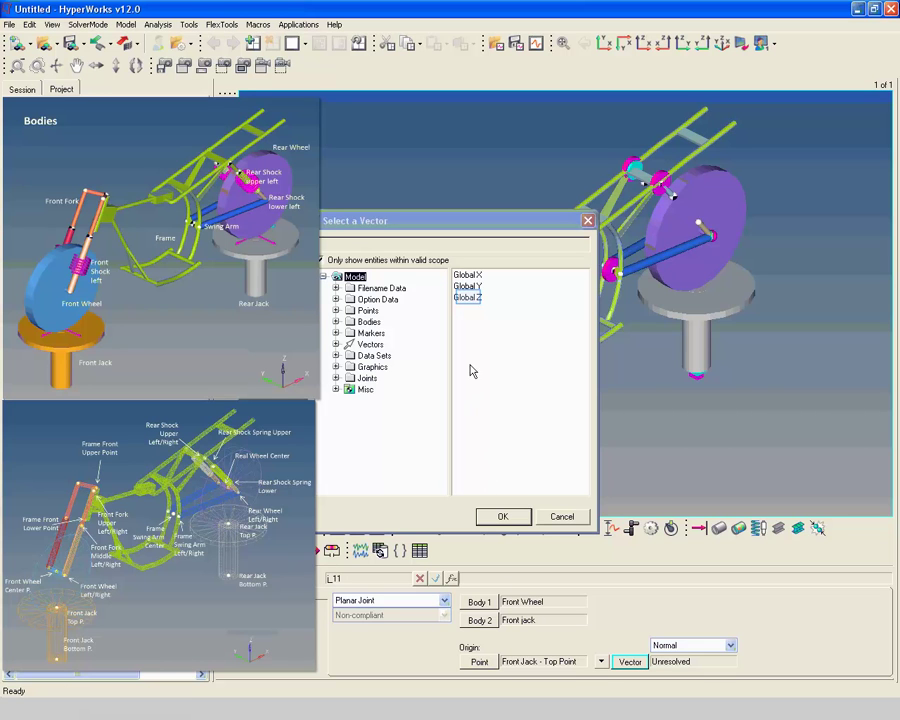
pyautogui.click(469, 298)
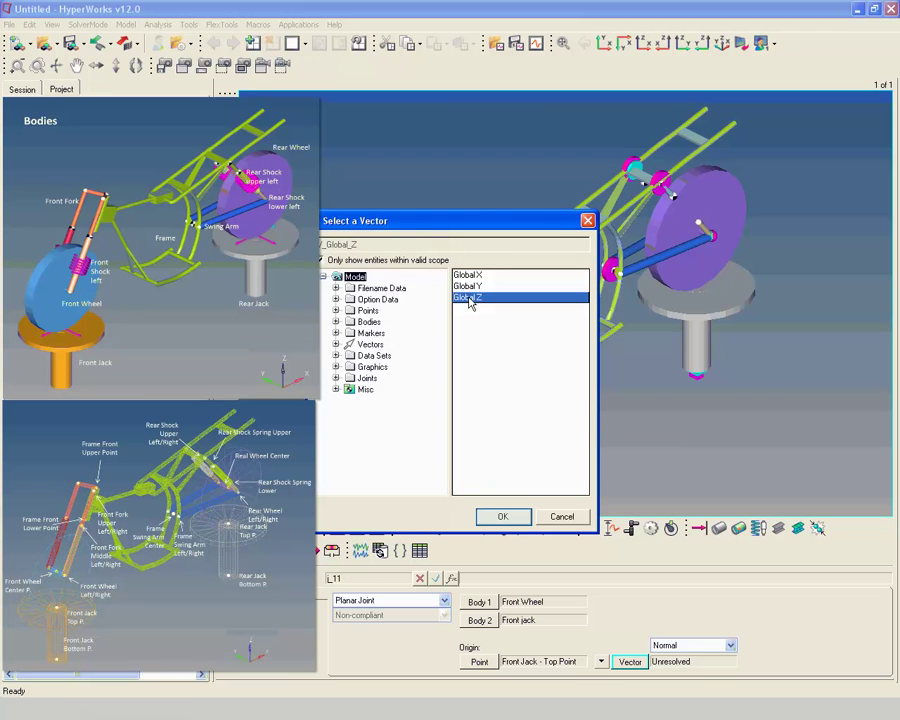
pyautogui.click(503, 517)
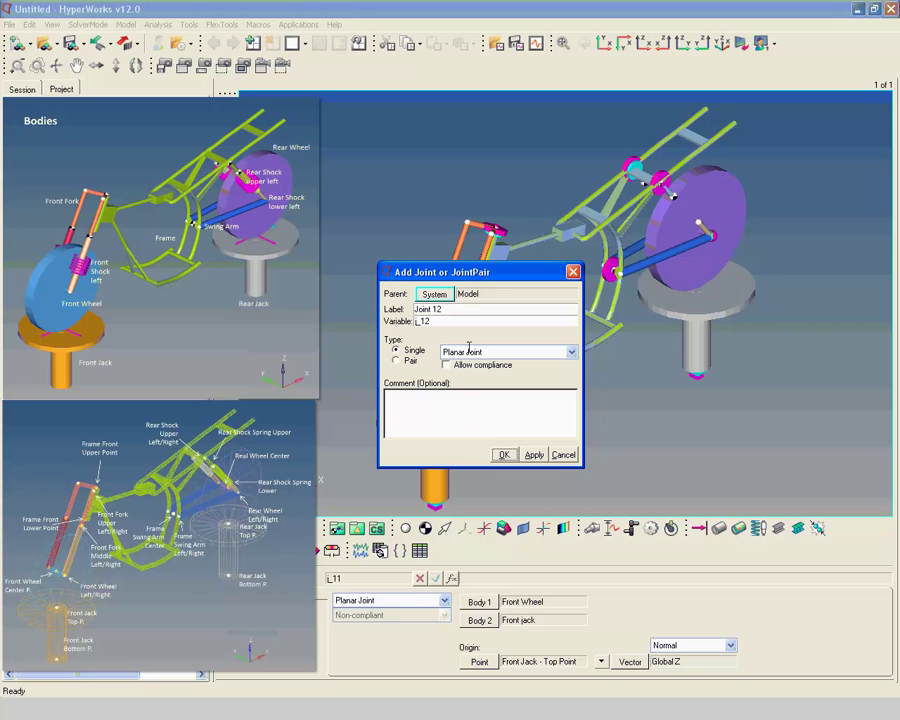
# - Add another single planar joint labelled "Rear wheel rear jack planar joint"
pyautogui.tripleClick(468, 309)
pyautogui.write('Rear wheel rear jack planar joint')
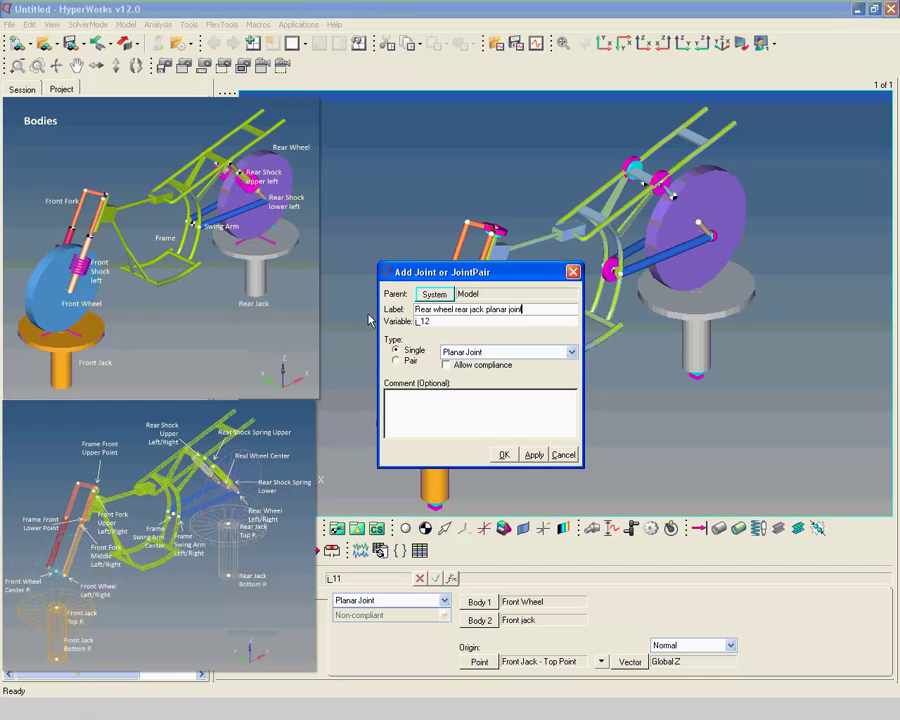
pyautogui.press('Tab')
pyautogui.click(502, 456)
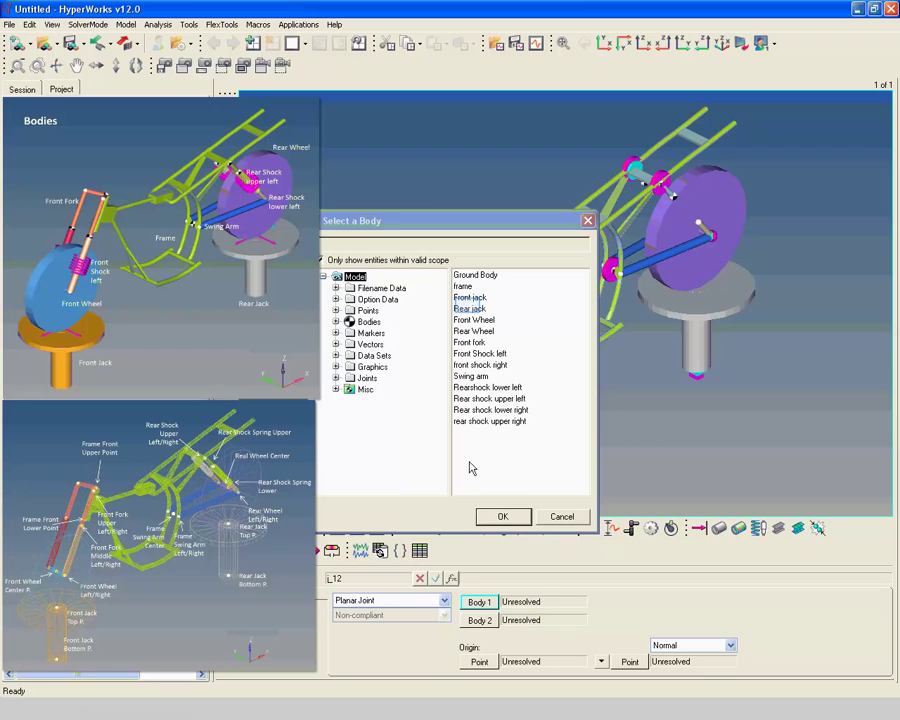
# - Set the rear planar joint's first body to Rear jack and its second body to Rear Wheel
pyautogui.click(470, 310)
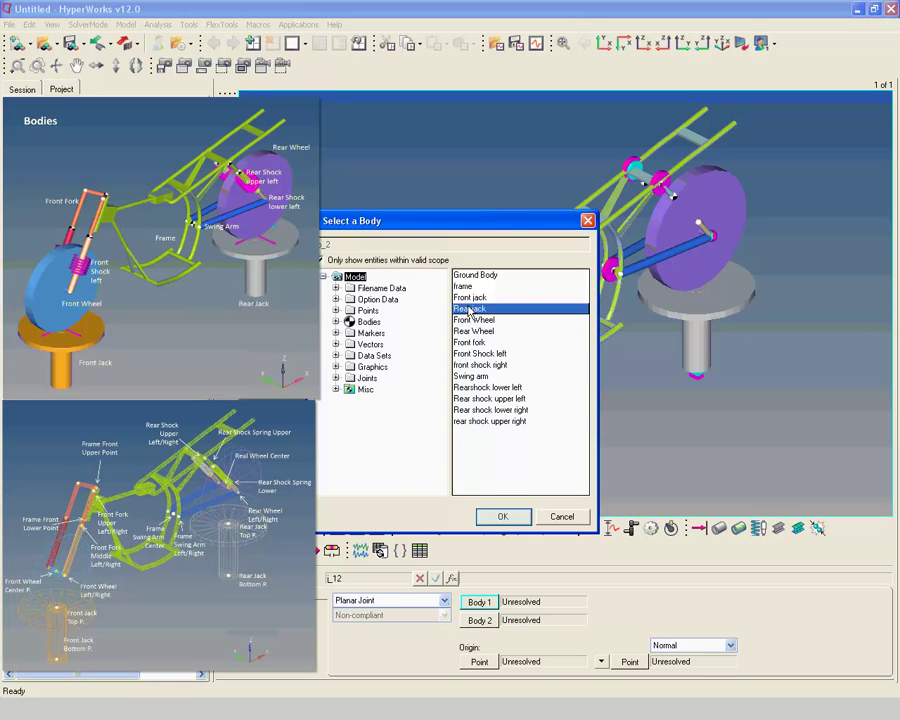
pyautogui.click(505, 519)
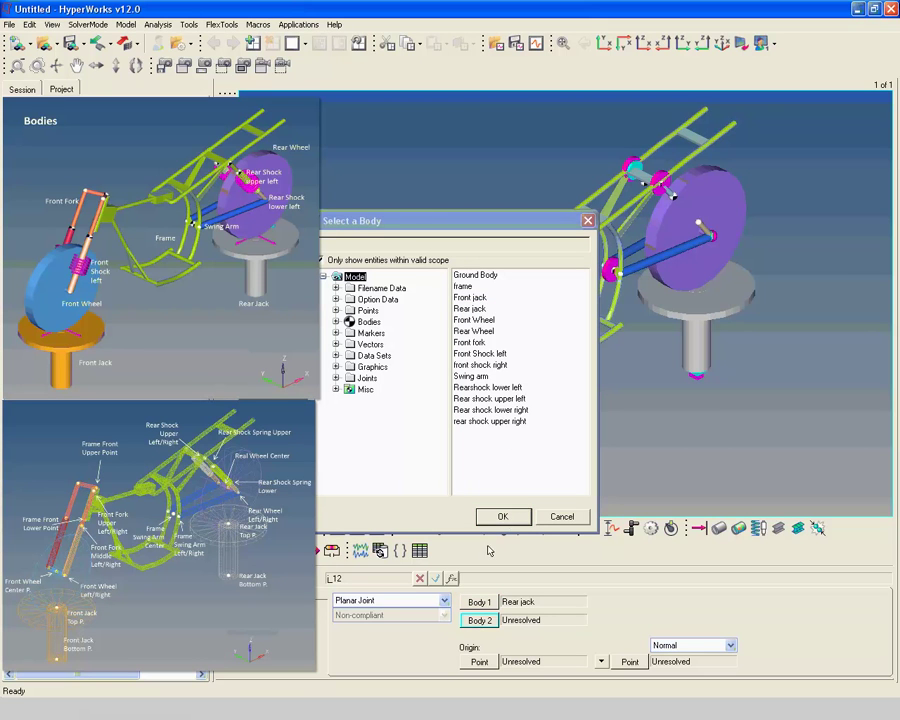
pyautogui.click(481, 620)
pyautogui.click(476, 332)
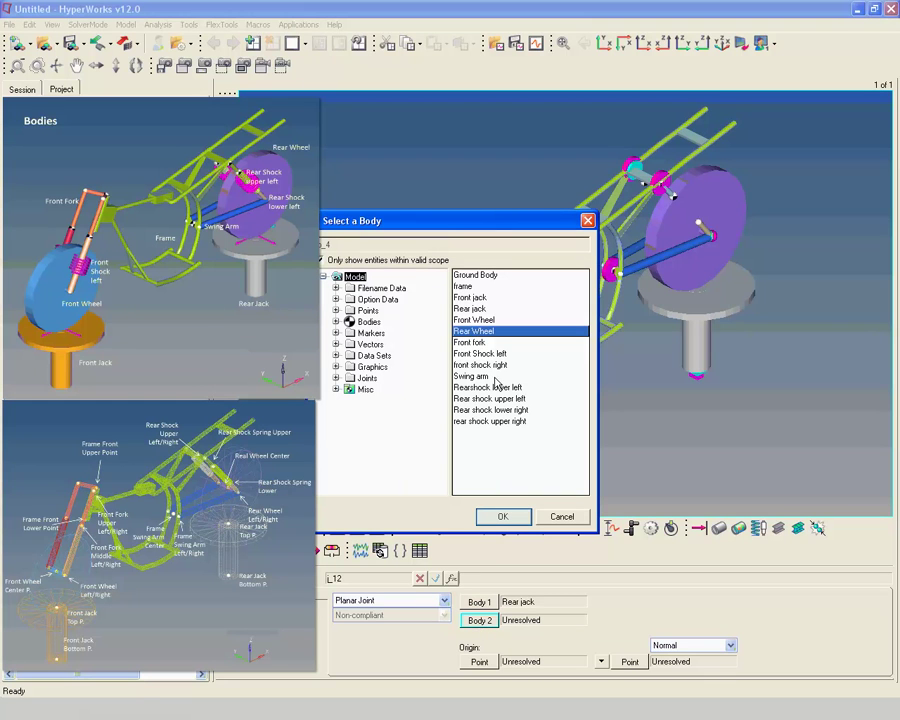
pyautogui.click(502, 516)
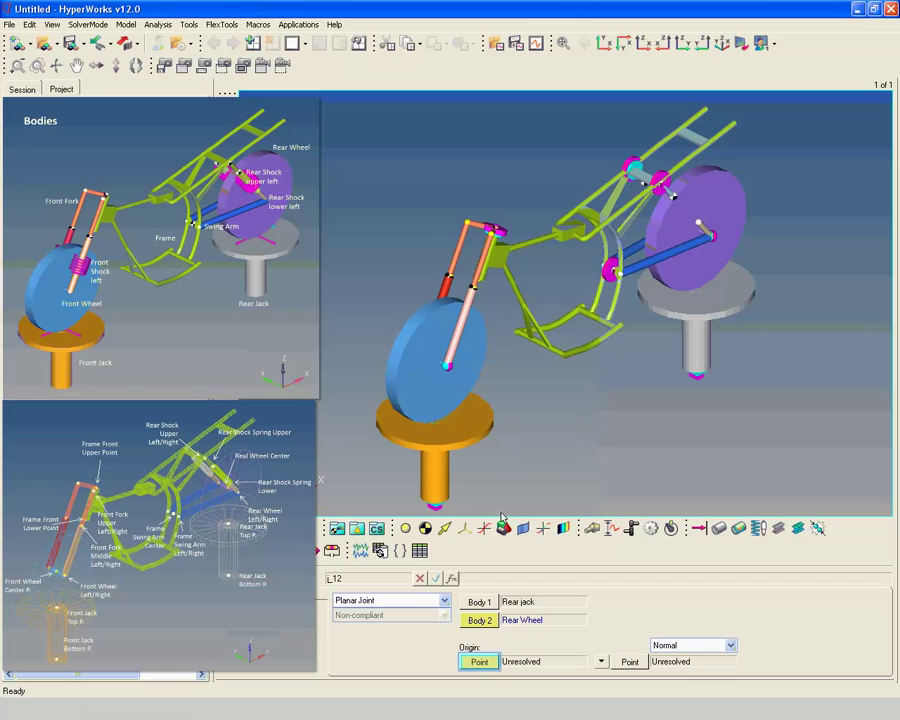
# - Place the rear planar joint's origin at Rear Jack - Top Point and define its normal with the Global Z vector
pyautogui.click(479, 663)
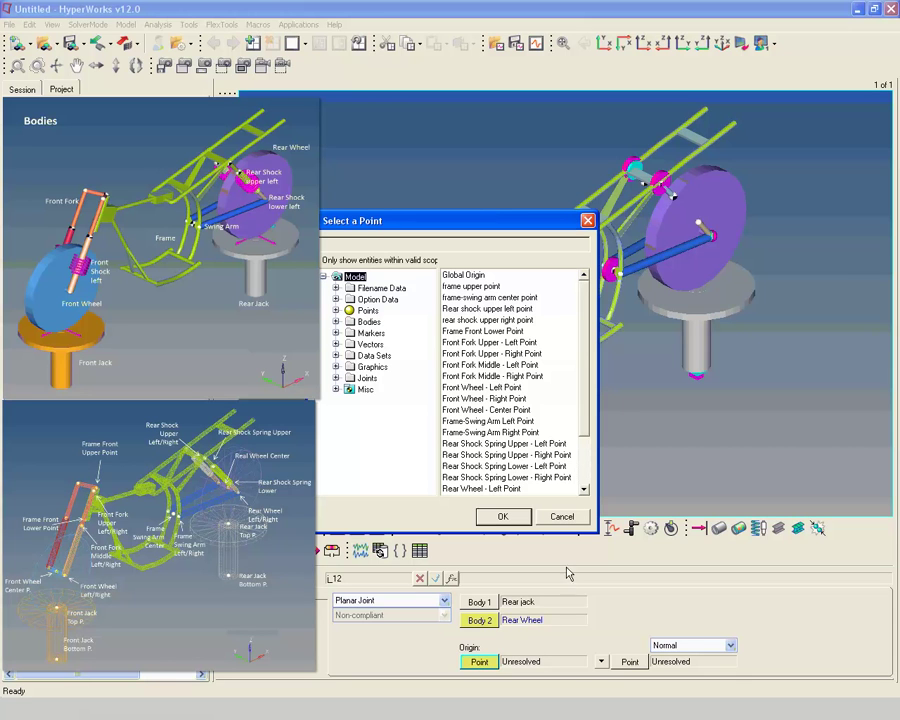
pyautogui.moveTo(584, 425); pyautogui.dragTo(586, 470)
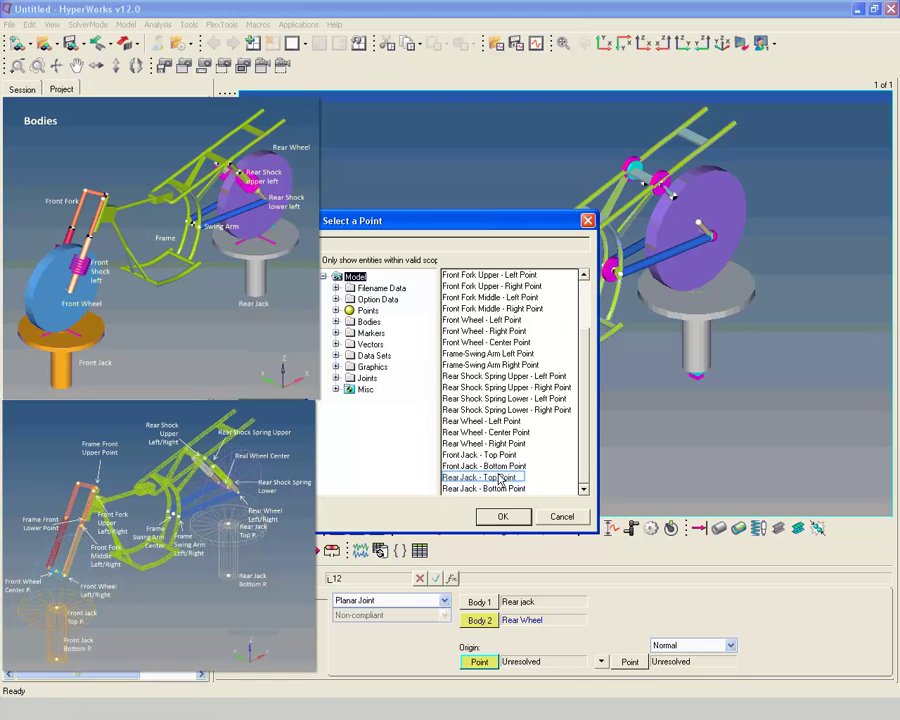
pyautogui.click(501, 479)
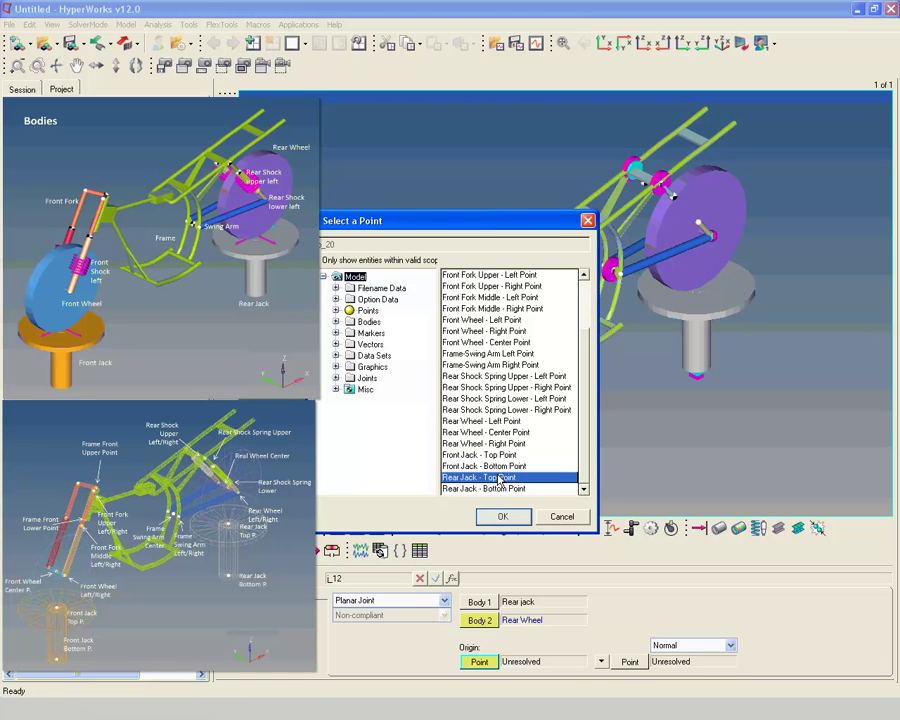
pyautogui.click(498, 517)
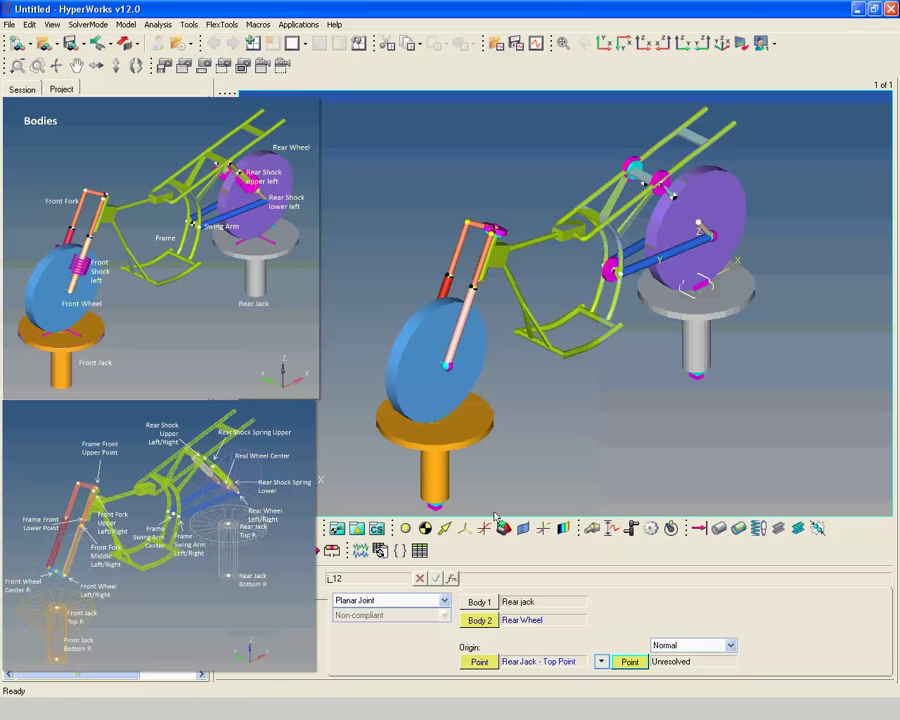
pyautogui.click(604, 662)
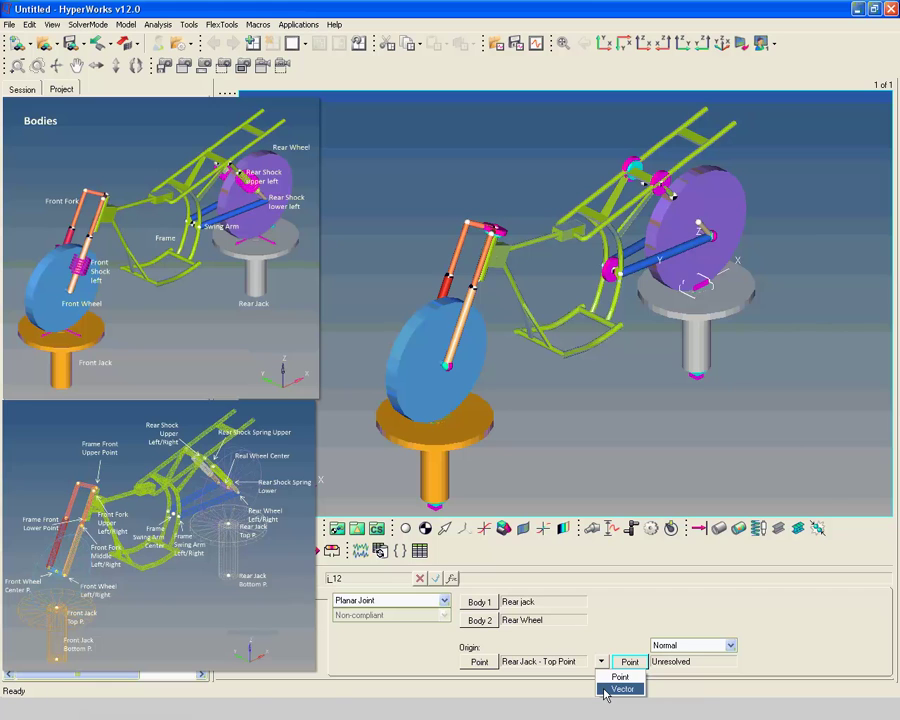
pyautogui.click(605, 690)
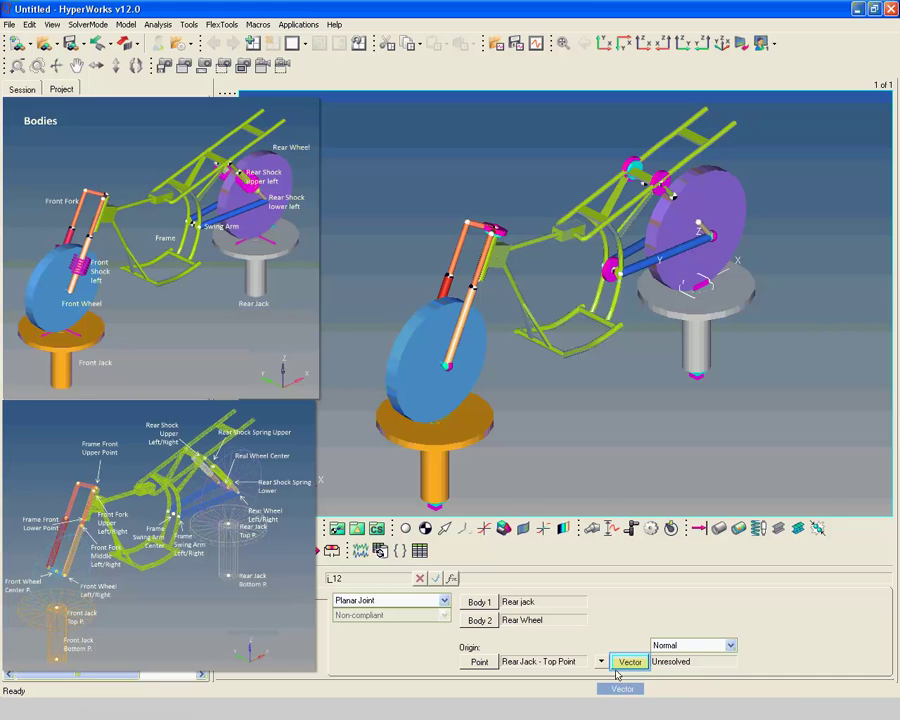
pyautogui.click(620, 665)
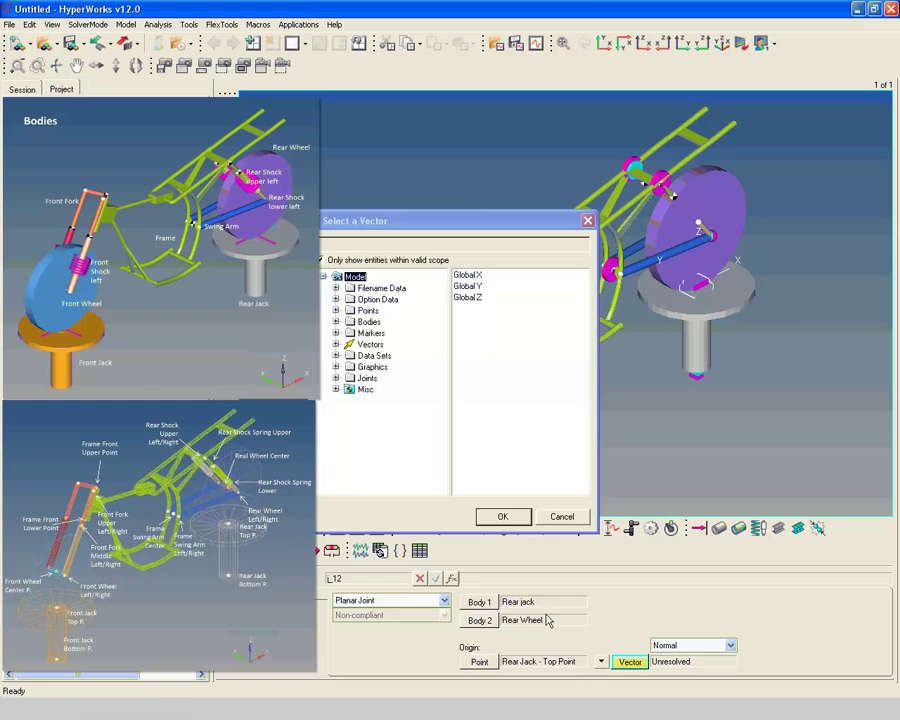
pyautogui.click(508, 355)
pyautogui.click(466, 298)
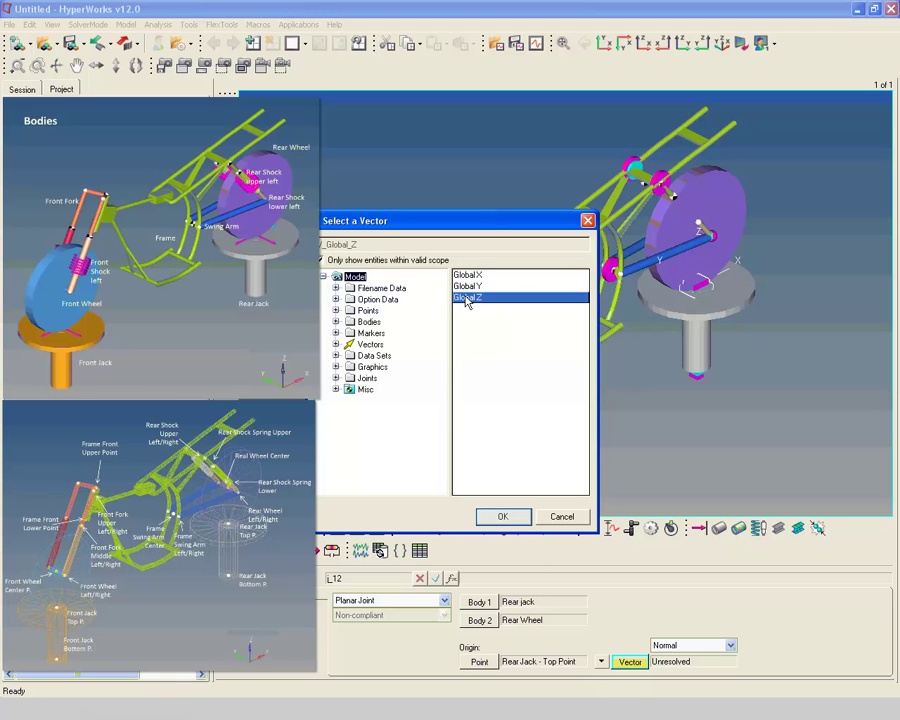
pyautogui.click(505, 516)
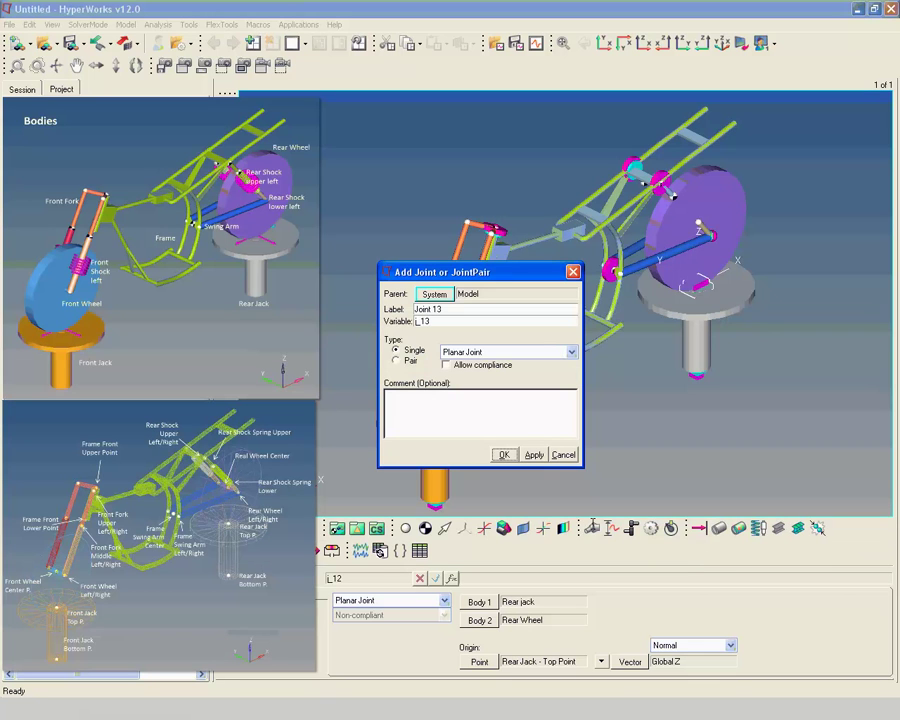
# - Add a single inline joint labelled "Front fork front shock left inline joint"
pyautogui.tripleClick(472, 310)
pyautogui.write('Front fork front shock left inline joint')
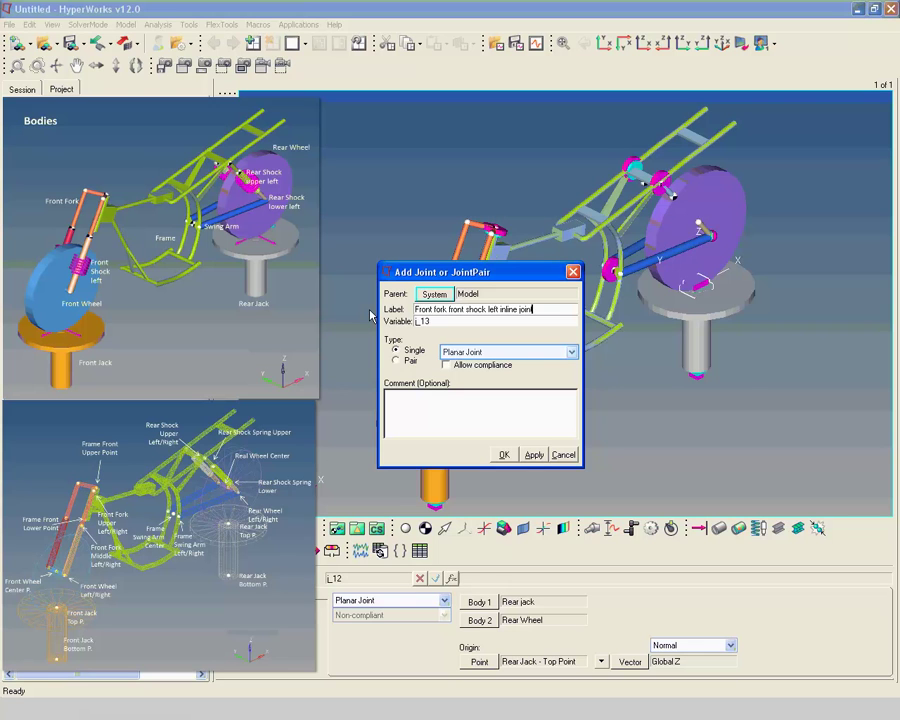
pyautogui.click(444, 352)
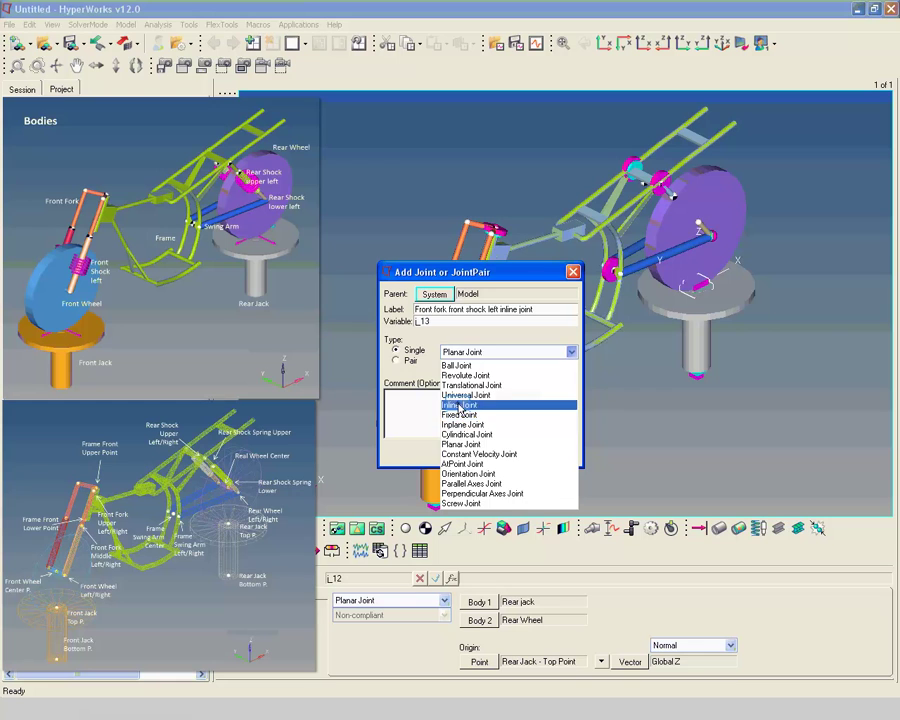
pyautogui.click(459, 405)
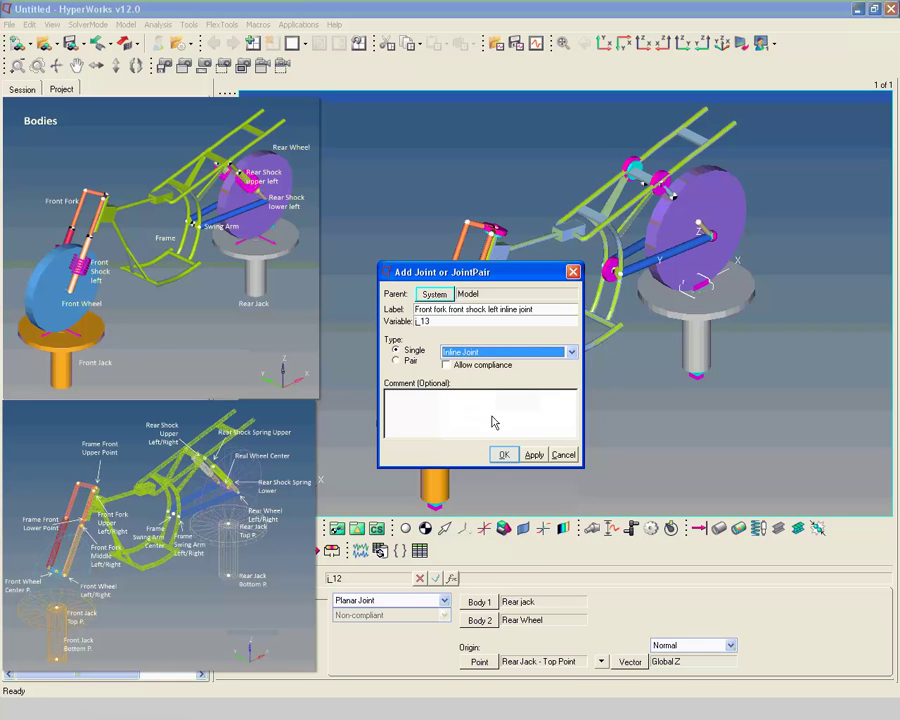
pyautogui.click(504, 456)
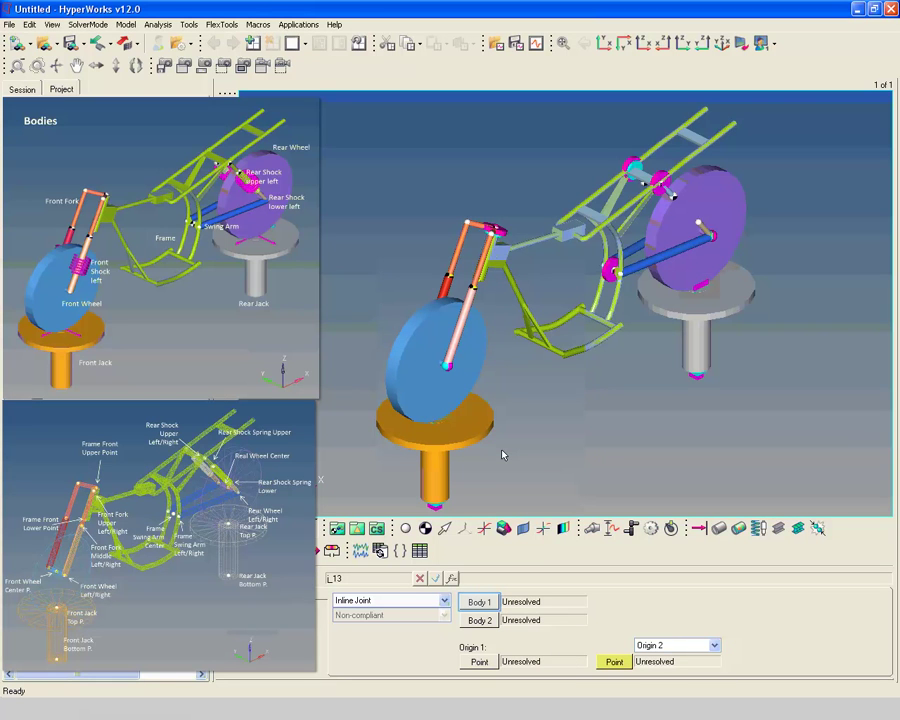
# - Set the left inline joint's first body to Front fork and its second body to Front Shock left
pyautogui.click(481, 602)
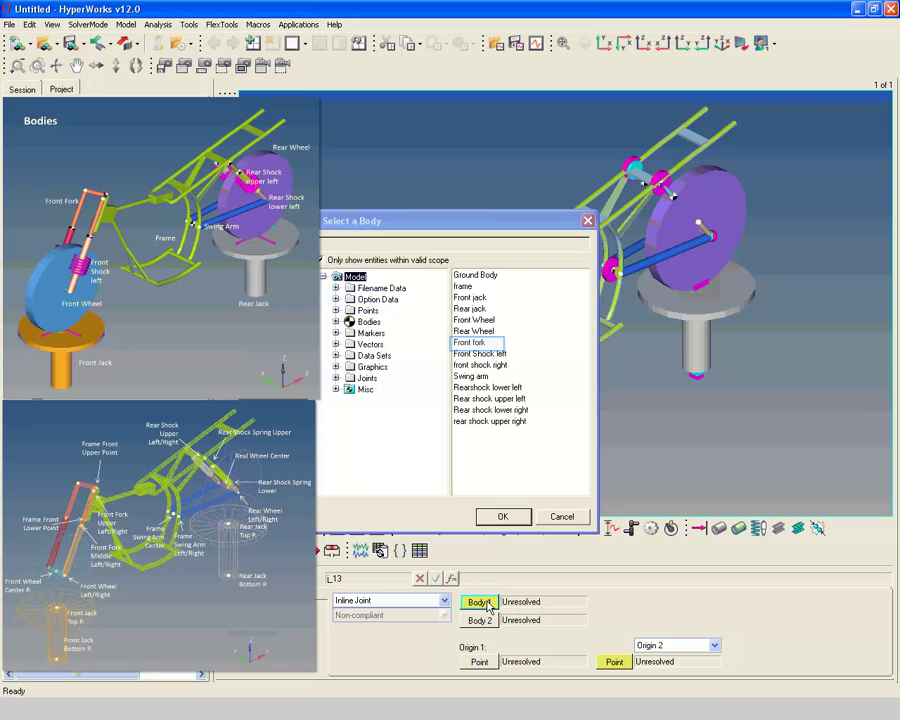
pyautogui.click(481, 346)
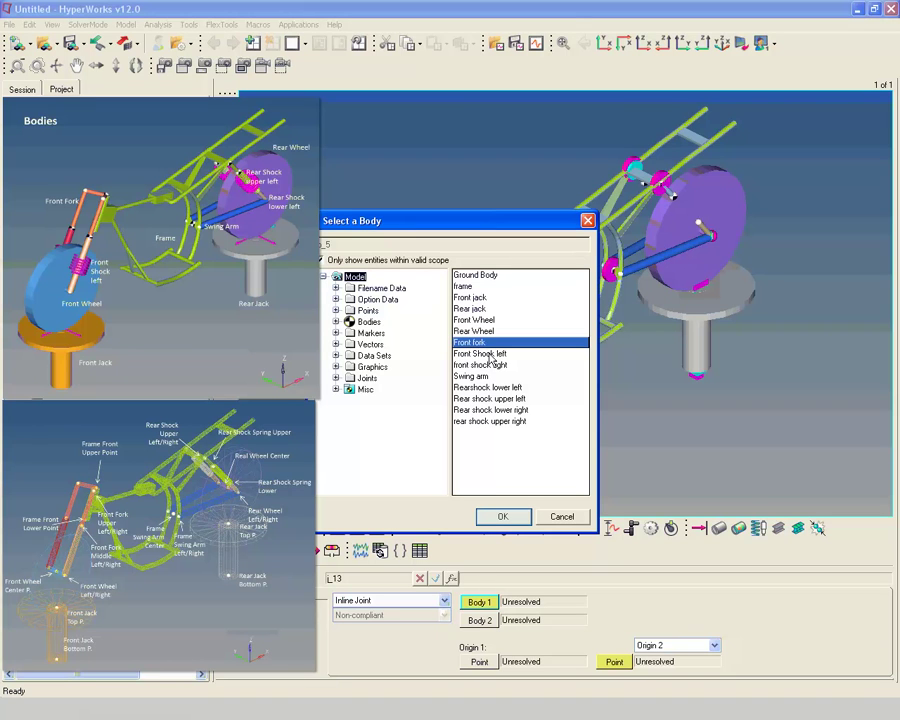
pyautogui.click(503, 516)
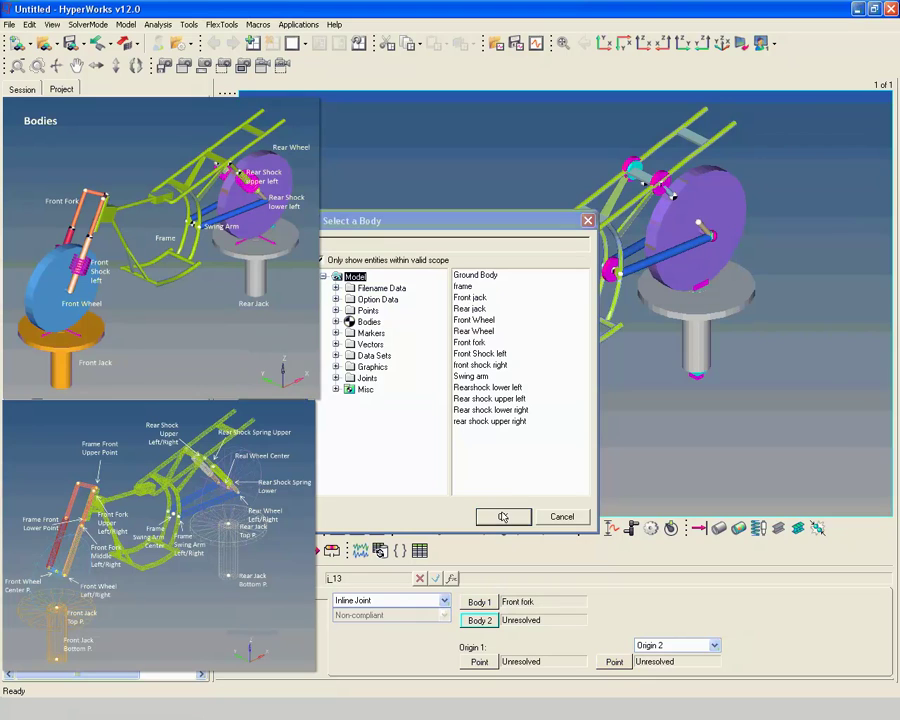
pyautogui.click(481, 621)
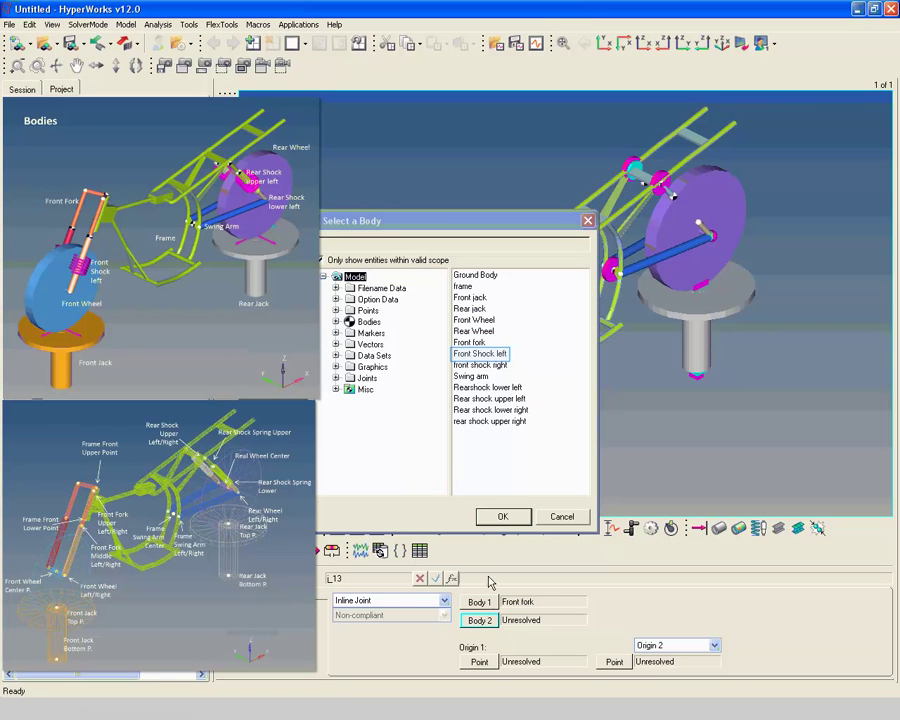
pyautogui.click(495, 356)
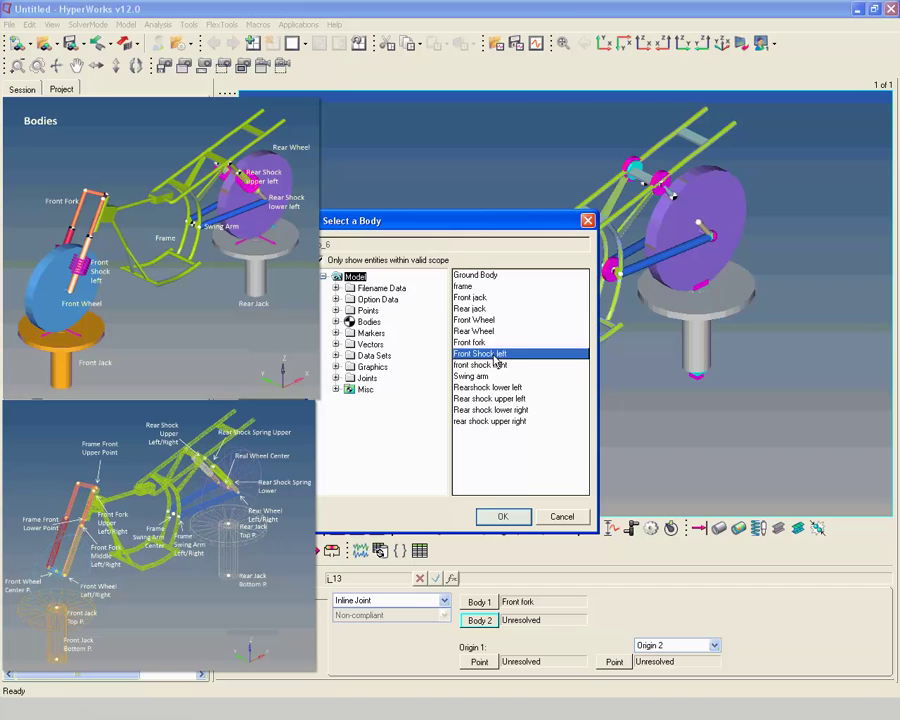
pyautogui.click(504, 517)
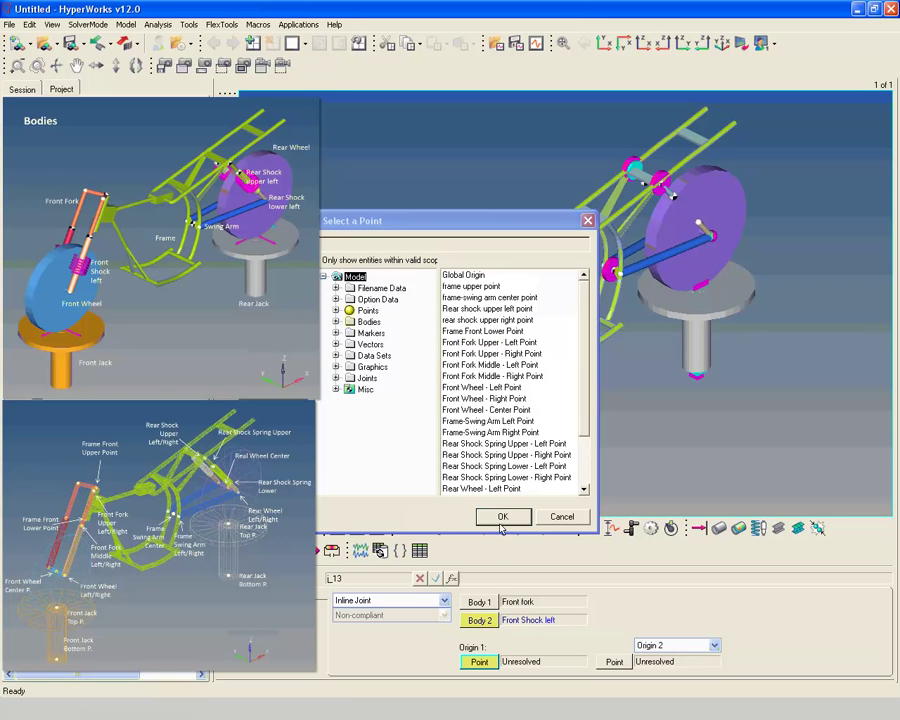
# - Set the left inline joint's Origin 1 to Front Fork Middle - Left Point and Origin 2 to Front Wheel - Left Point
pyautogui.click(490, 663)
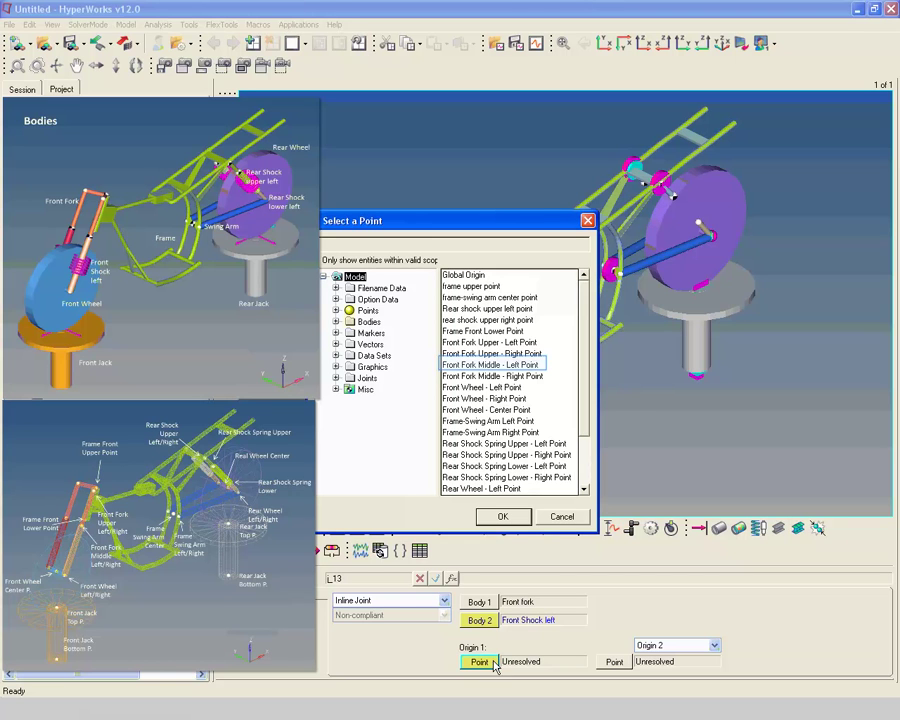
pyautogui.click(530, 366)
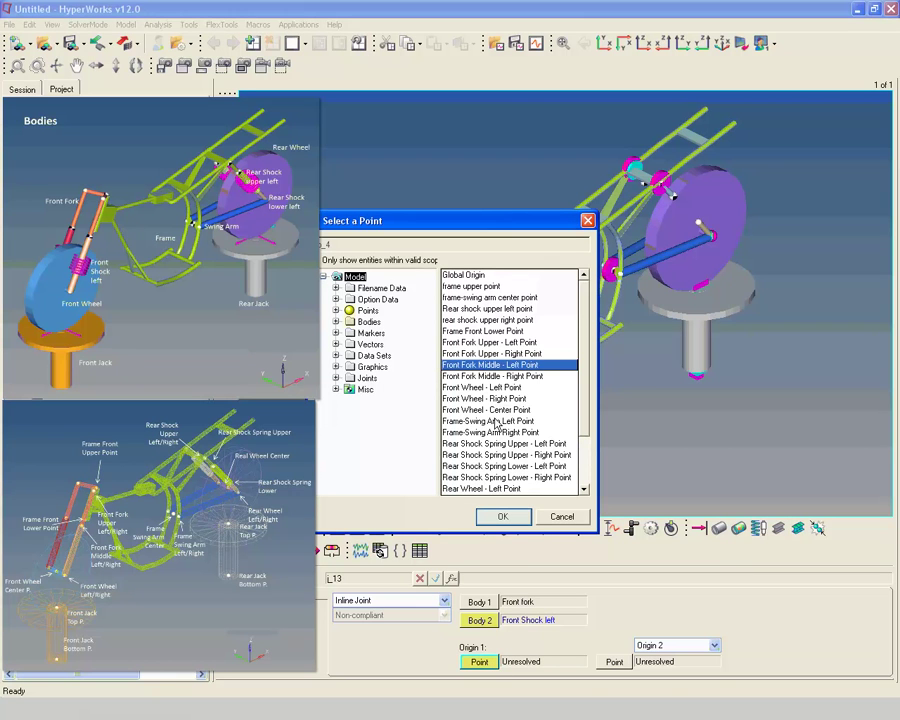
pyautogui.click(491, 518)
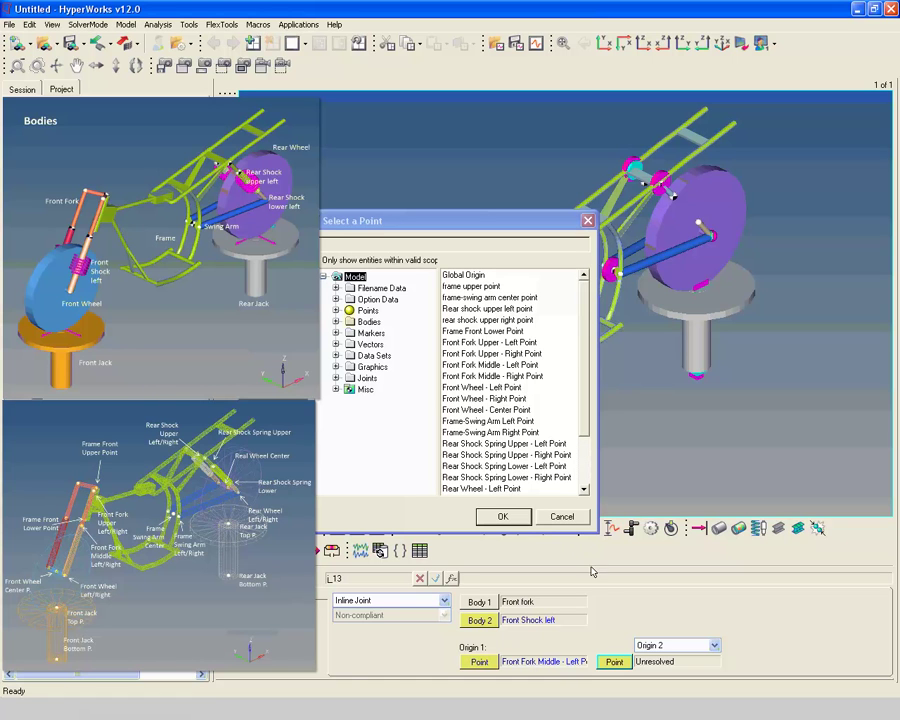
pyautogui.click(614, 662)
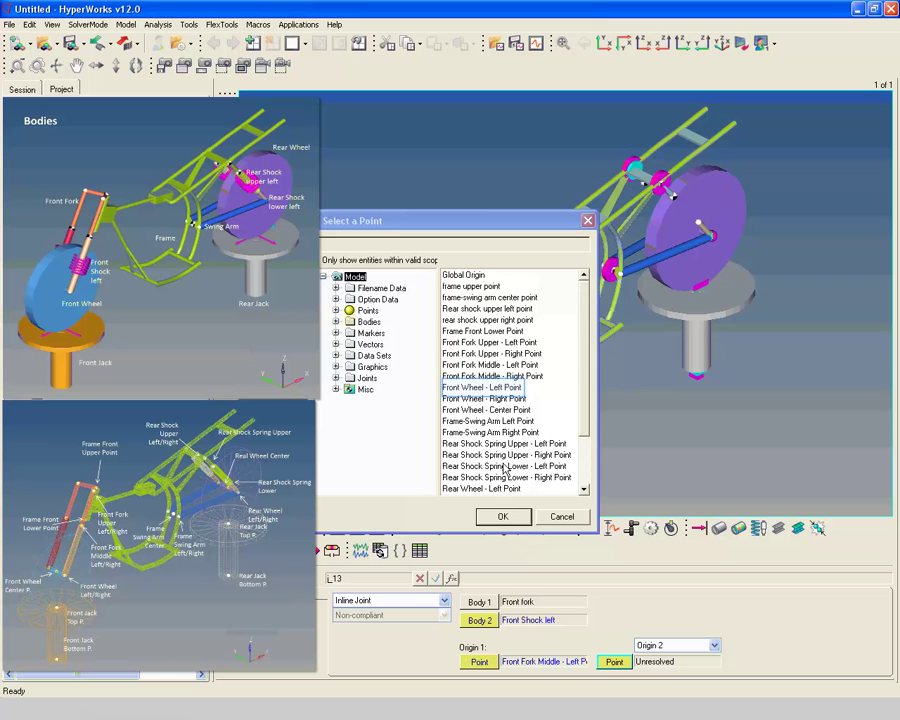
pyautogui.click(503, 392)
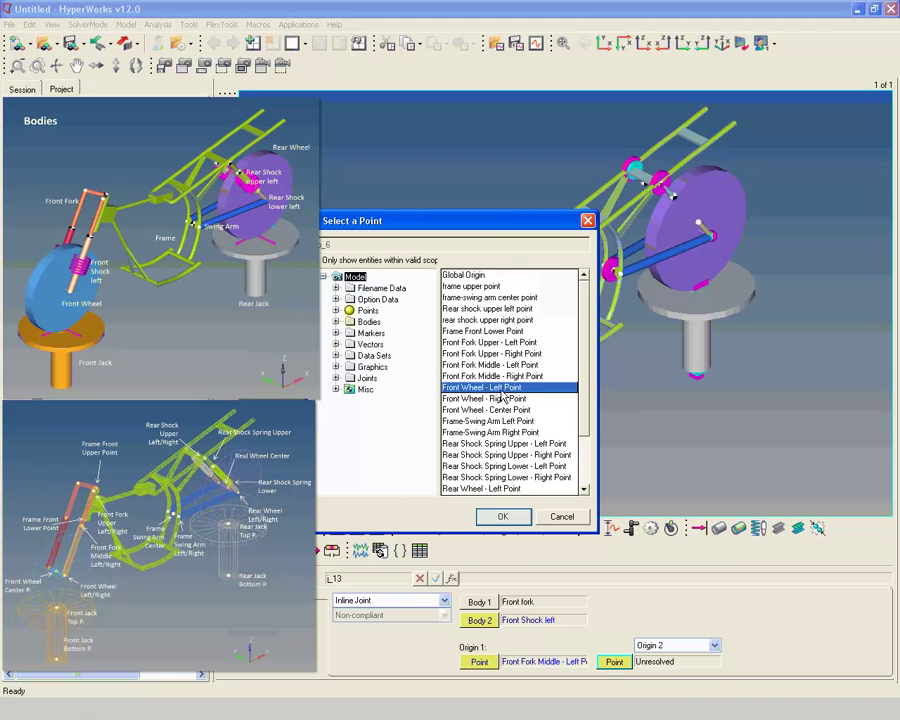
pyautogui.click(508, 516)
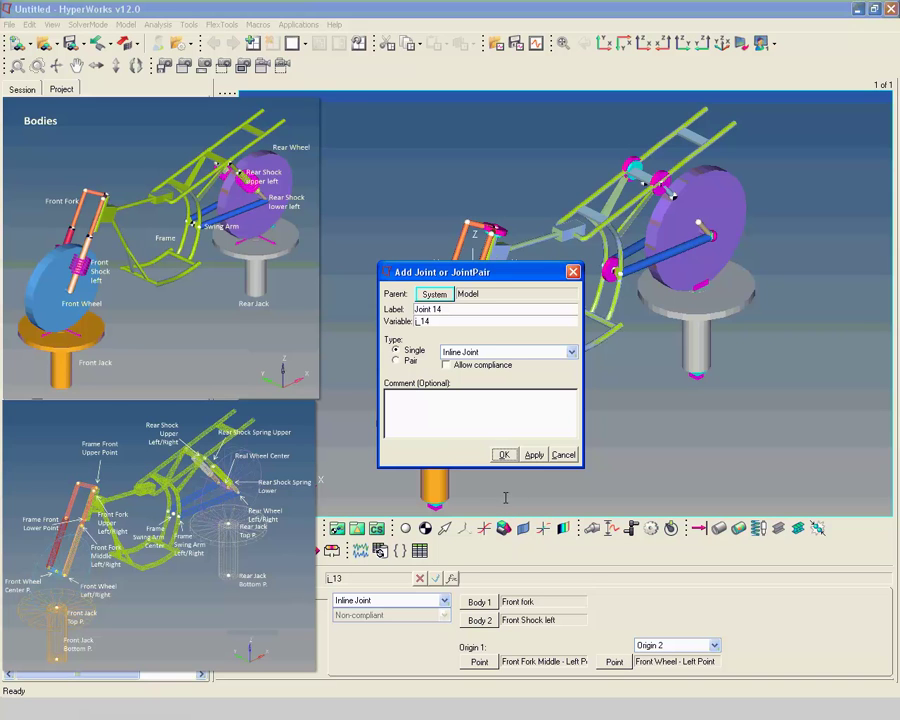
# - Add another single inline joint labelled "Front fork front shock left 2 inline joint"
pyautogui.write('Front fork front shock left 2 inline joint')
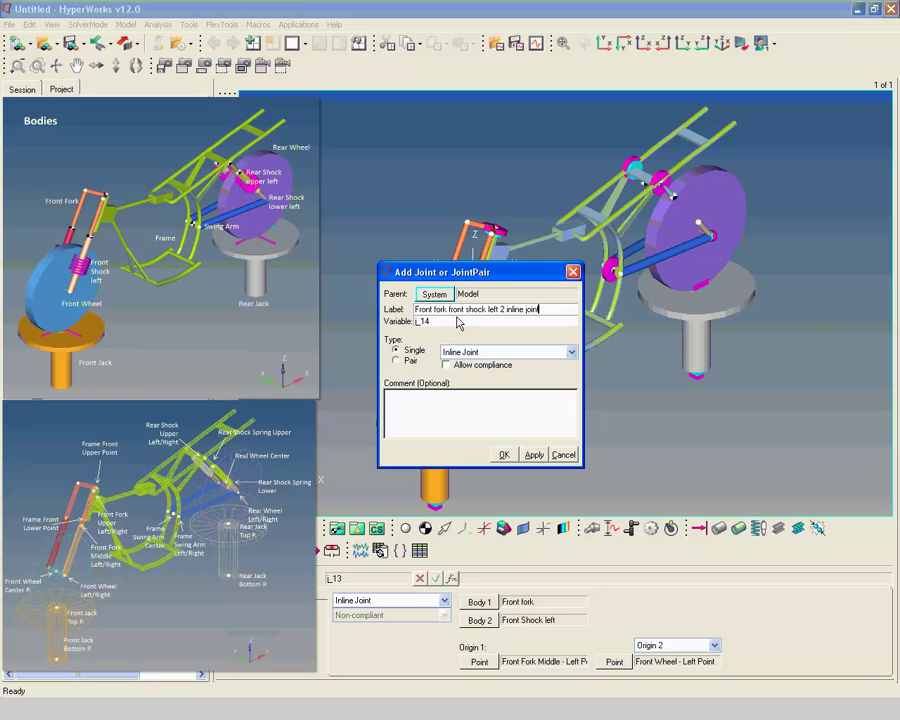
pyautogui.press('Tab')
pyautogui.click(504, 455)
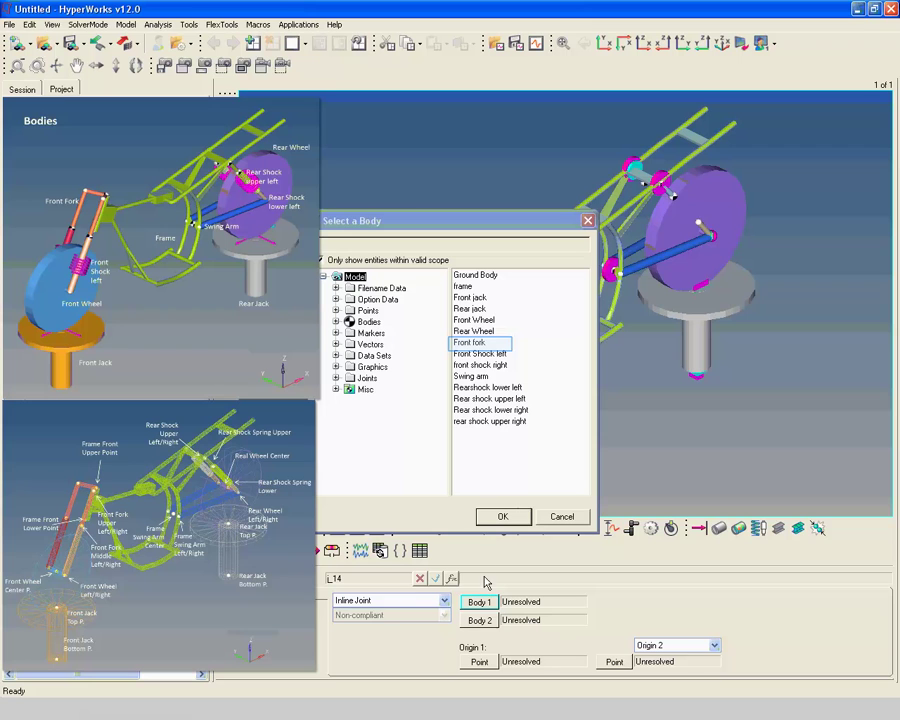
# - Set the second left inline joint's first body to Front fork and its second body to Front Shock left
pyautogui.click(479, 350)
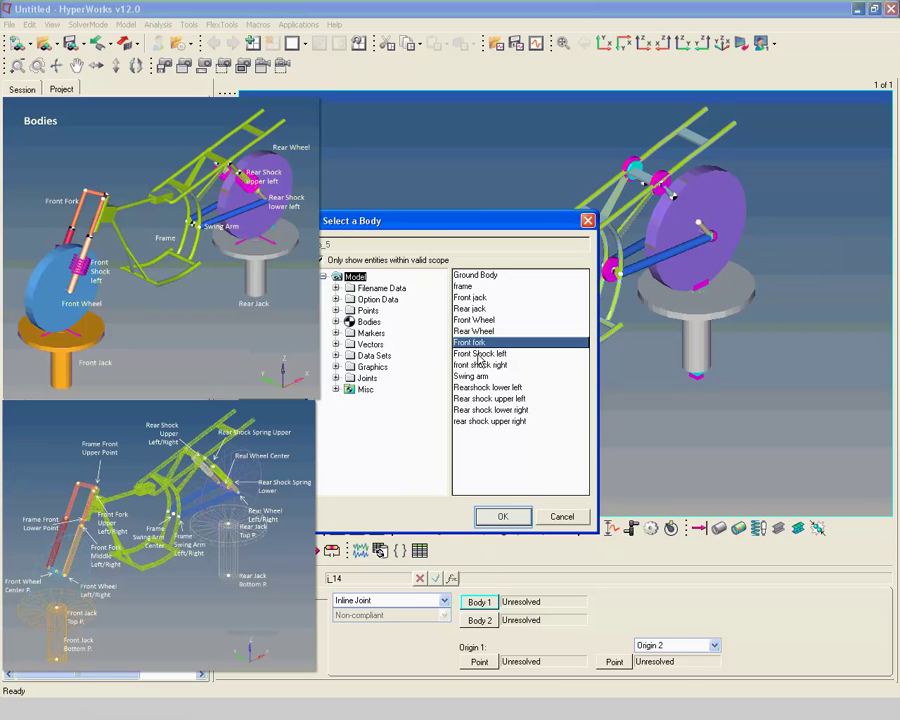
pyautogui.click(497, 513)
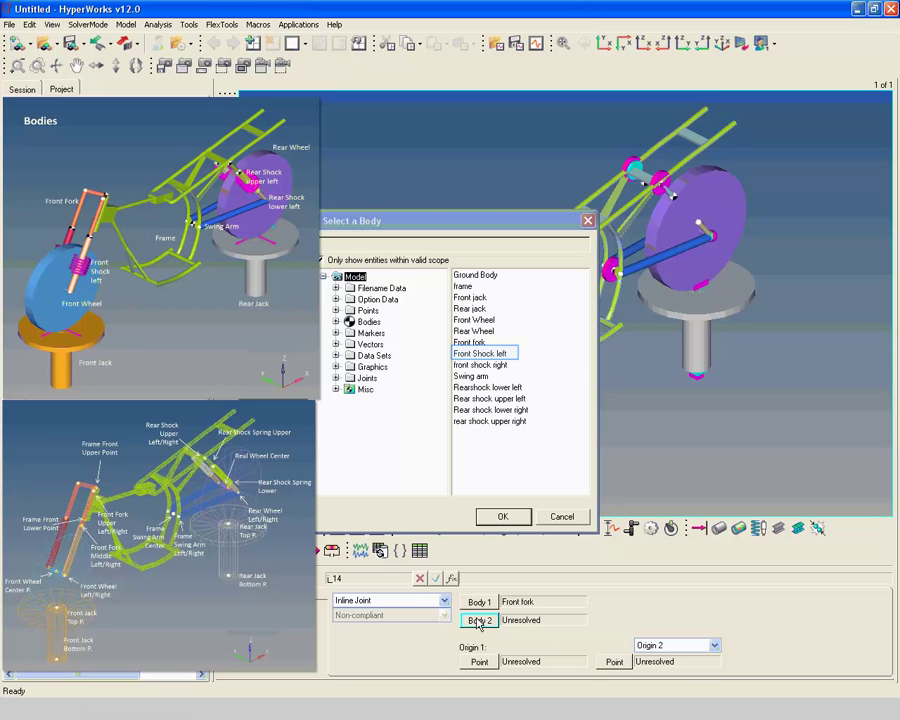
pyautogui.click(496, 358)
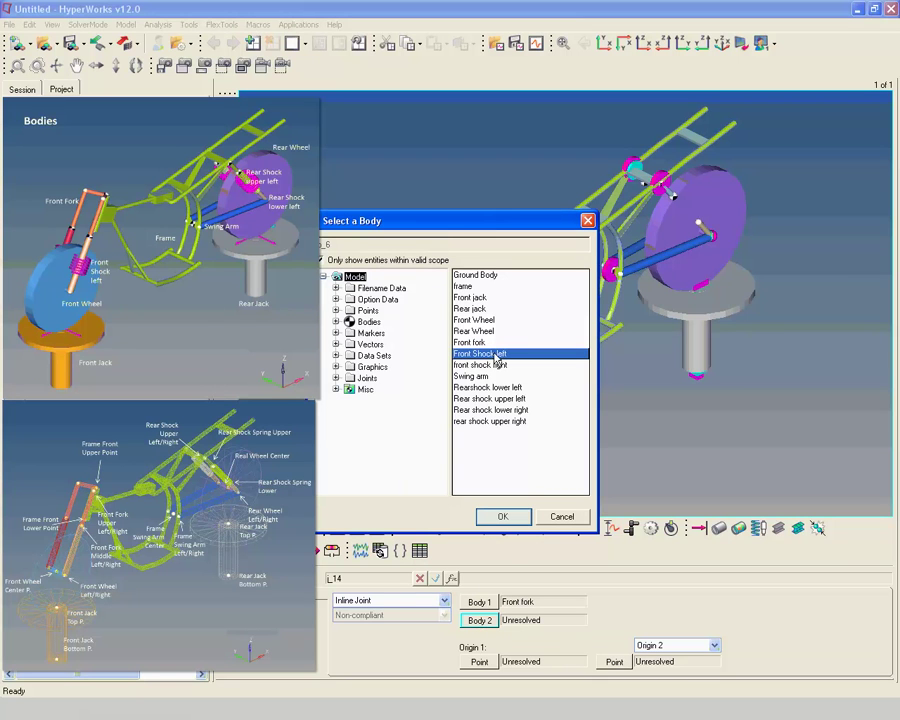
pyautogui.click(503, 521)
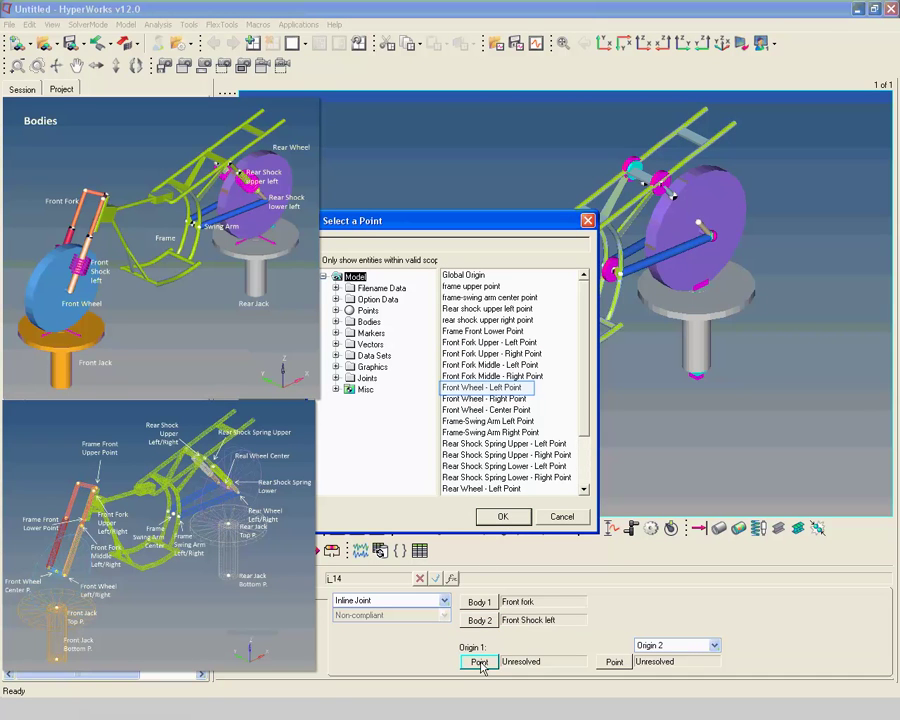
# - Set the second left inline joint's Origin 1 to Front Wheel - Left Point and Origin 2 to Front Fork Middle - Left Point
pyautogui.click(474, 390)
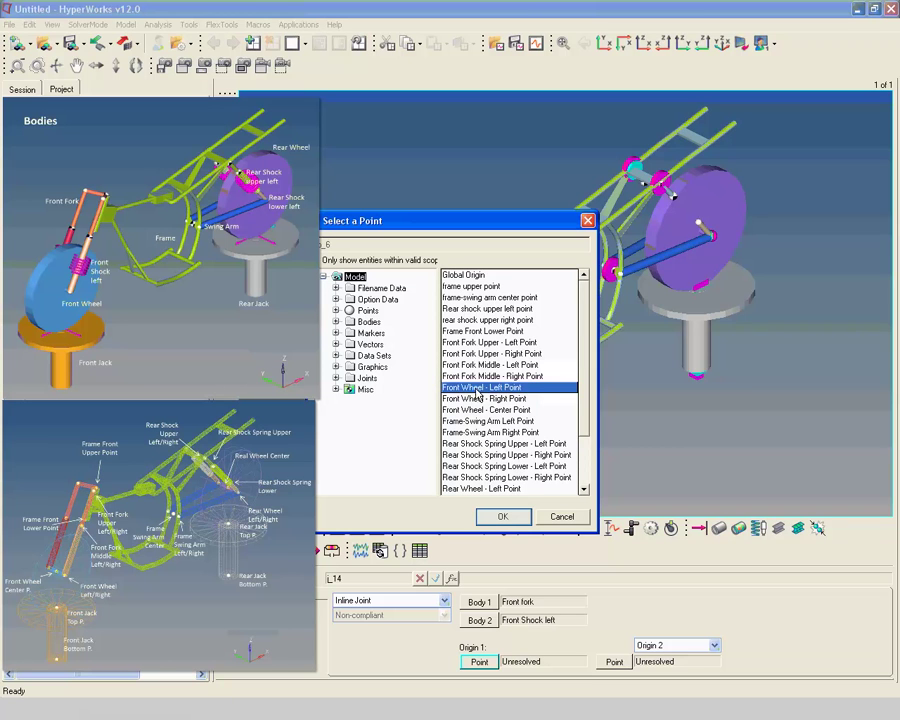
pyautogui.click(507, 517)
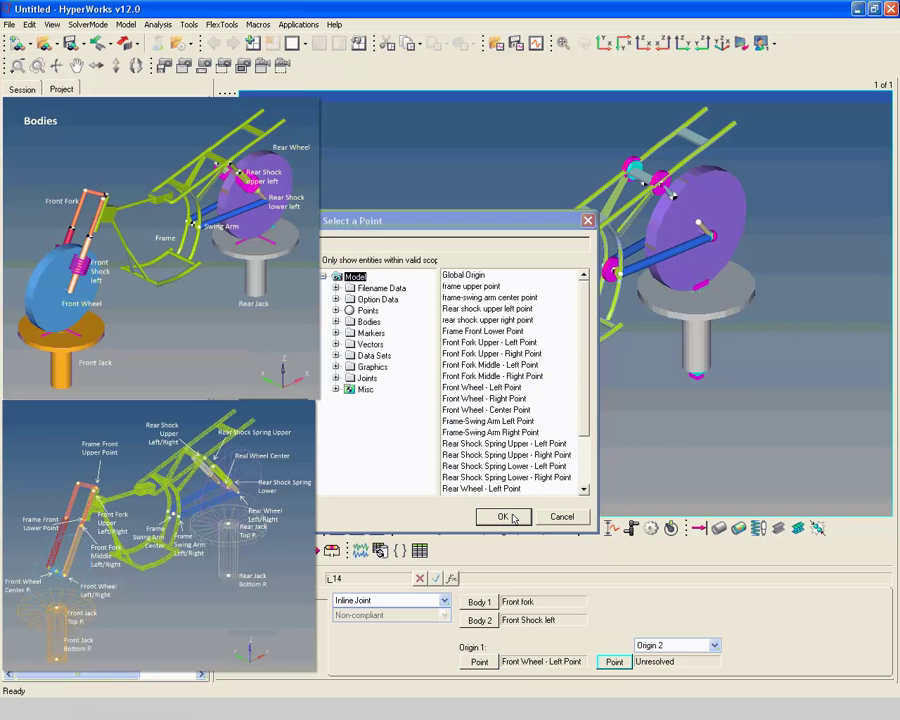
pyautogui.click(617, 663)
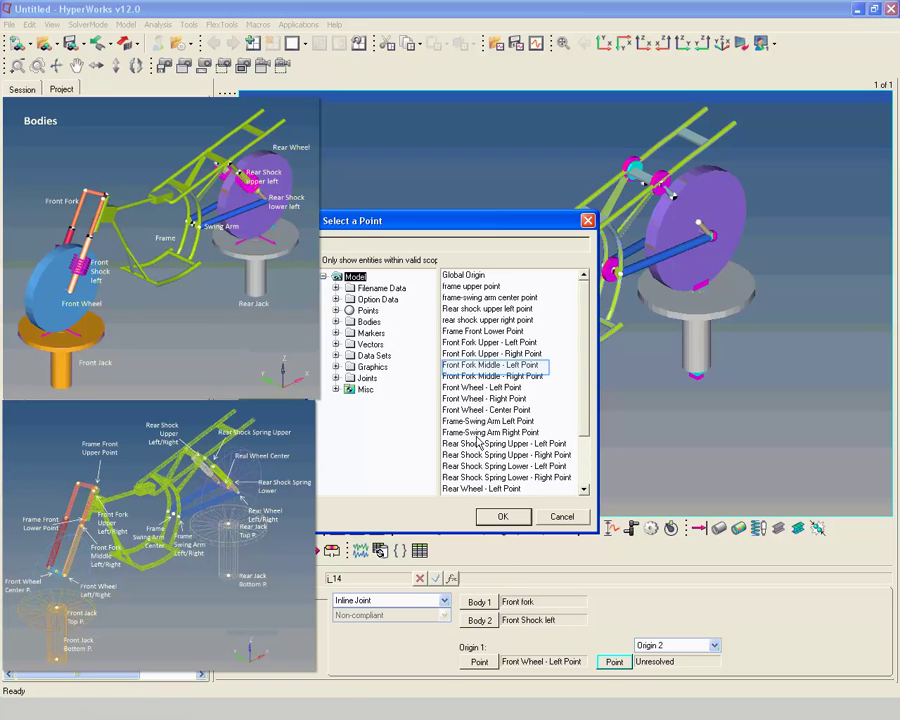
pyautogui.click(477, 366)
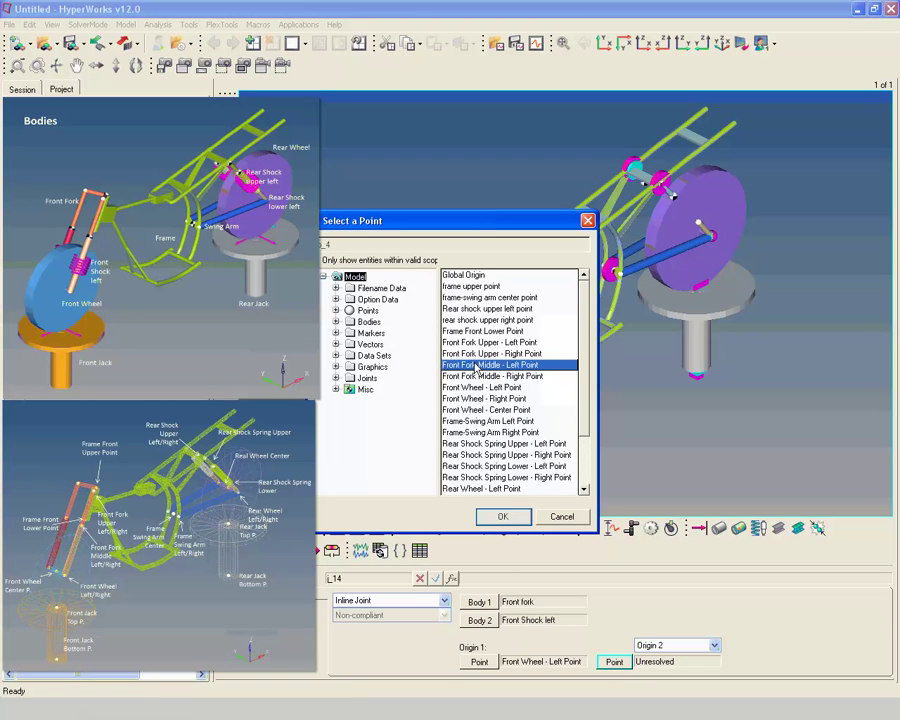
pyautogui.click(516, 518)
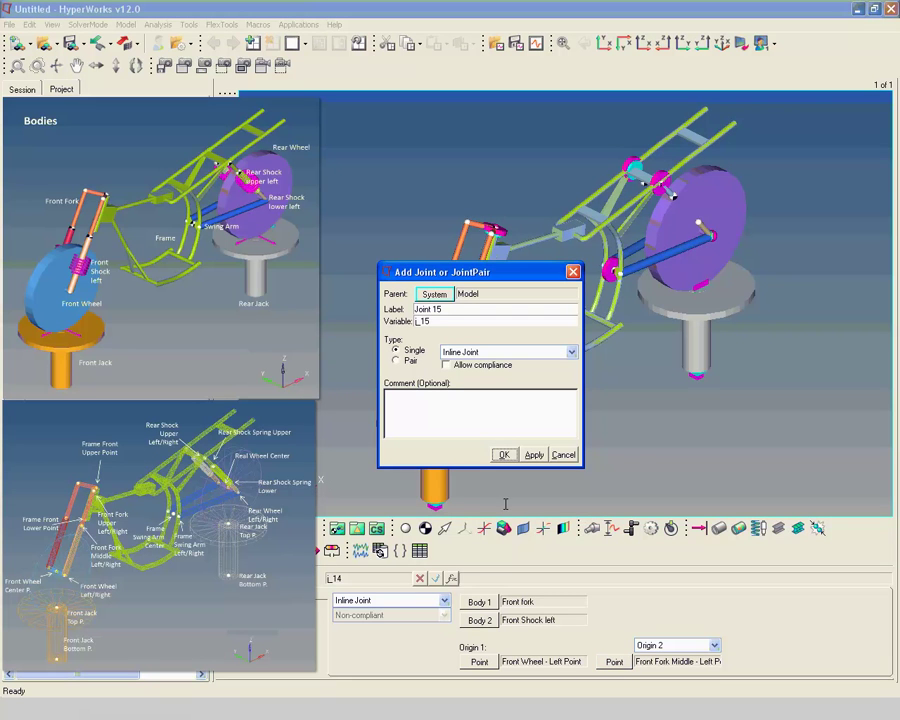
# - Add a single inline joint labelled "Front fork front shock right inline joint"
pyautogui.tripleClick(445, 309)
pyautogui.write('Front fork front shock right inline joint')
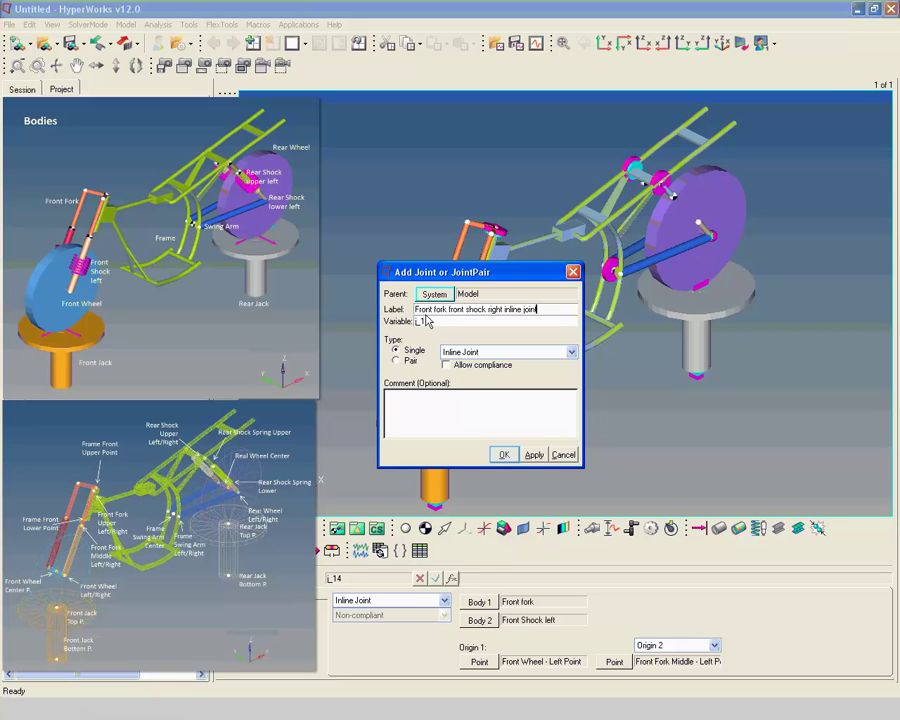
pyautogui.click(503, 455)
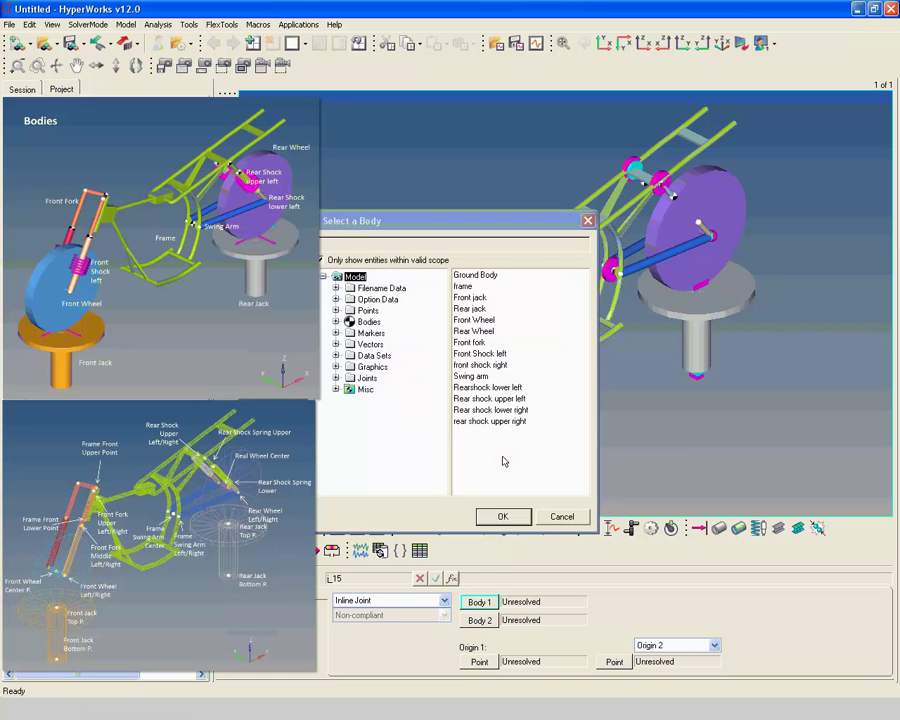
# - Set the right inline joint's first body to Front fork and its second body to front shock right
pyautogui.click(490, 605)
pyautogui.click(480, 343)
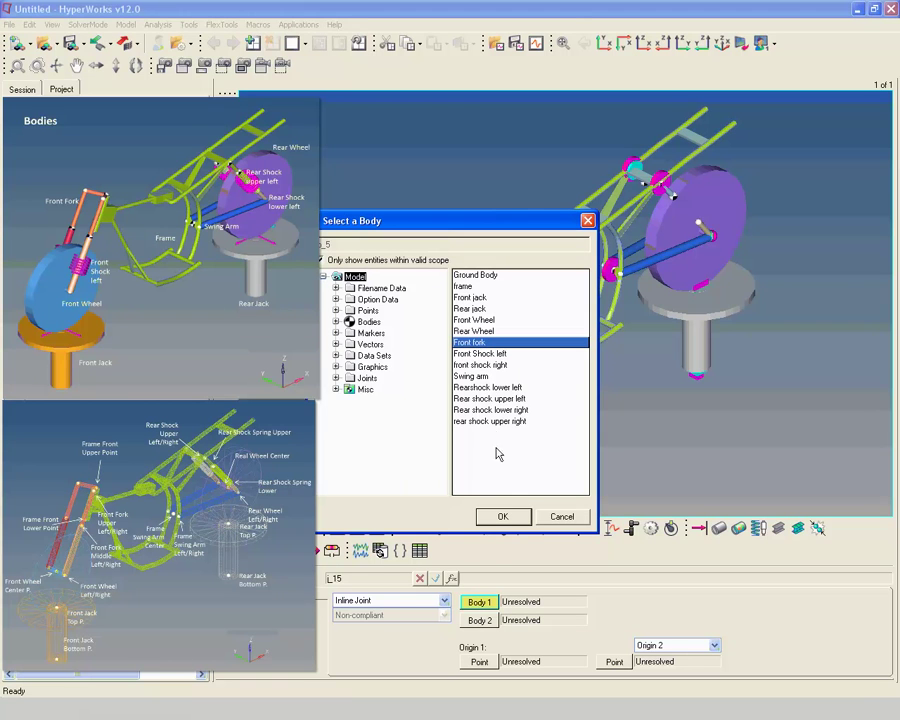
pyautogui.click(490, 516)
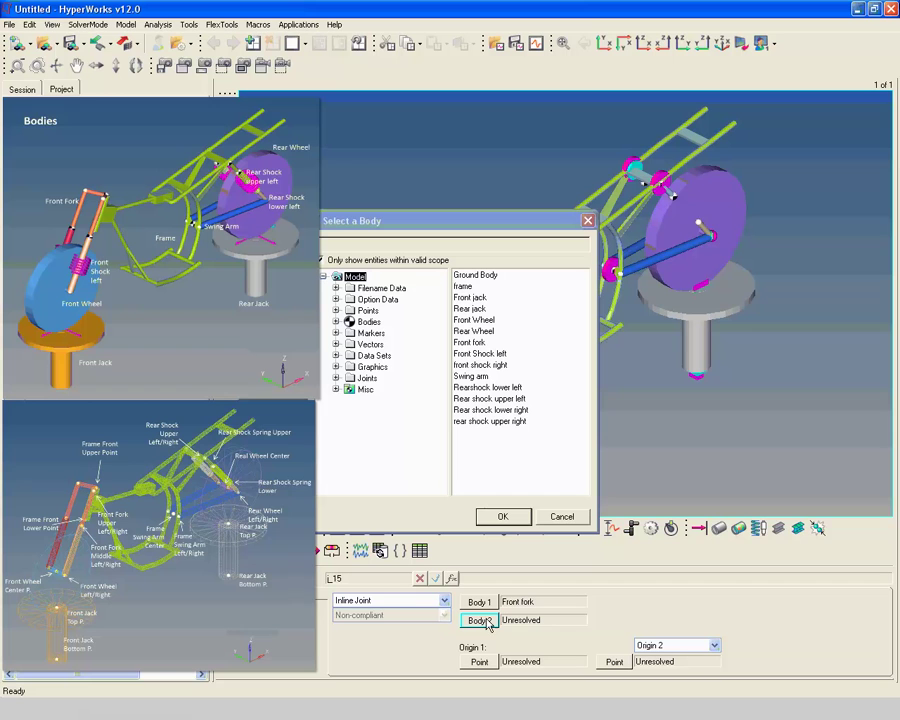
pyautogui.click(480, 621)
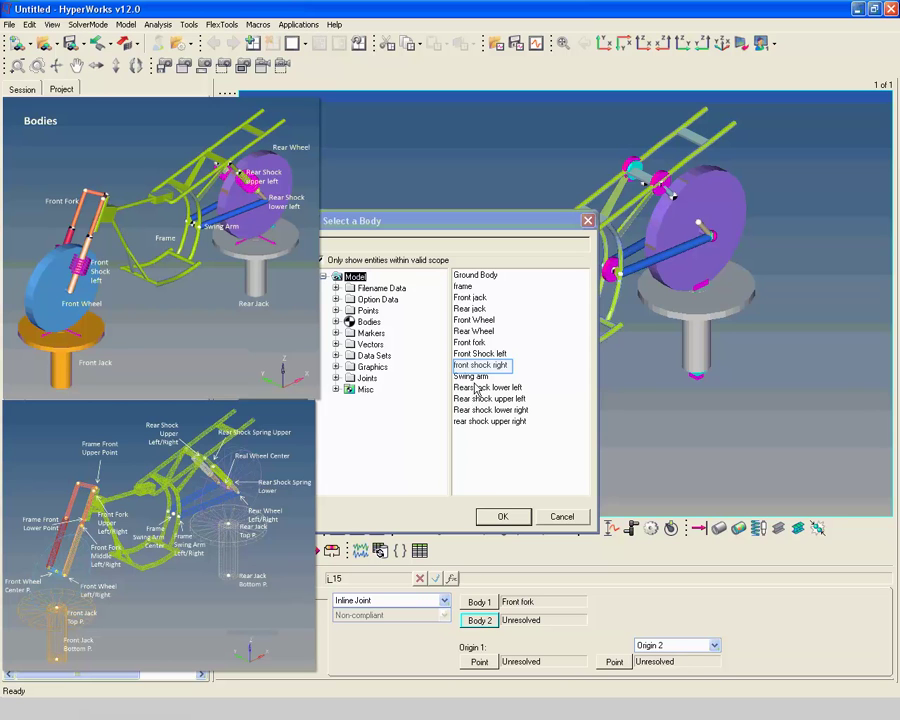
pyautogui.click(481, 366)
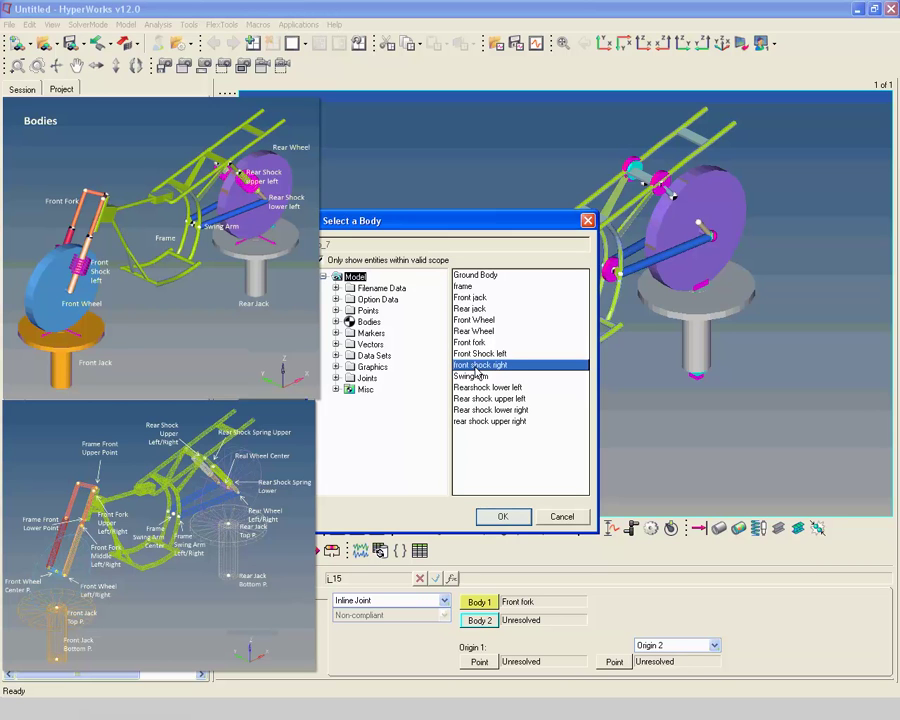
pyautogui.click(491, 516)
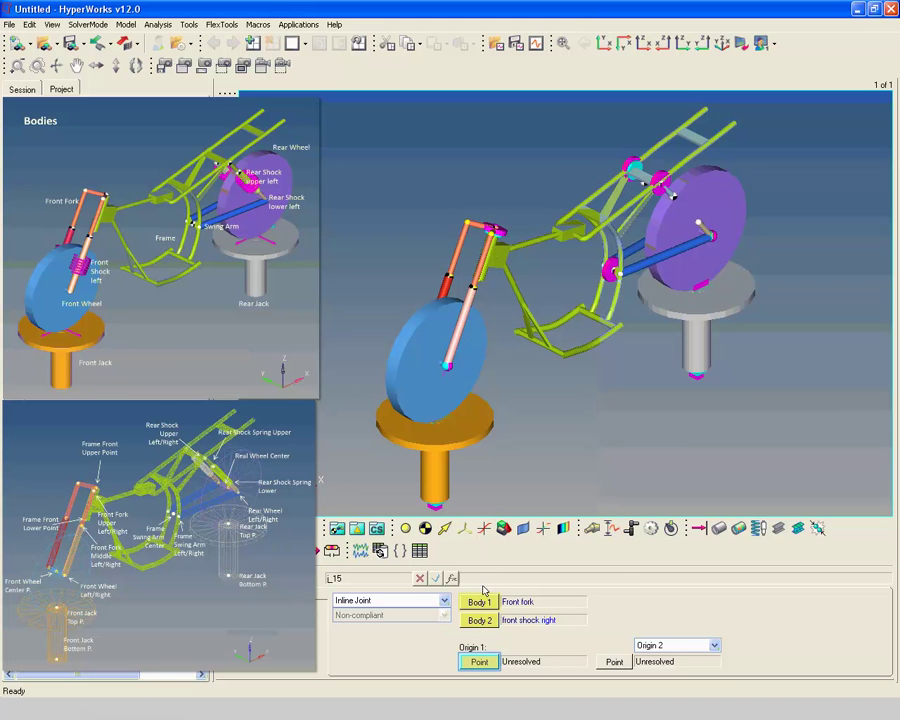
# - Set the right inline joint's Origin 1 to Front Fork Middle - Right Point and Origin 2 to Front Wheel - Right Point
pyautogui.click(480, 662)
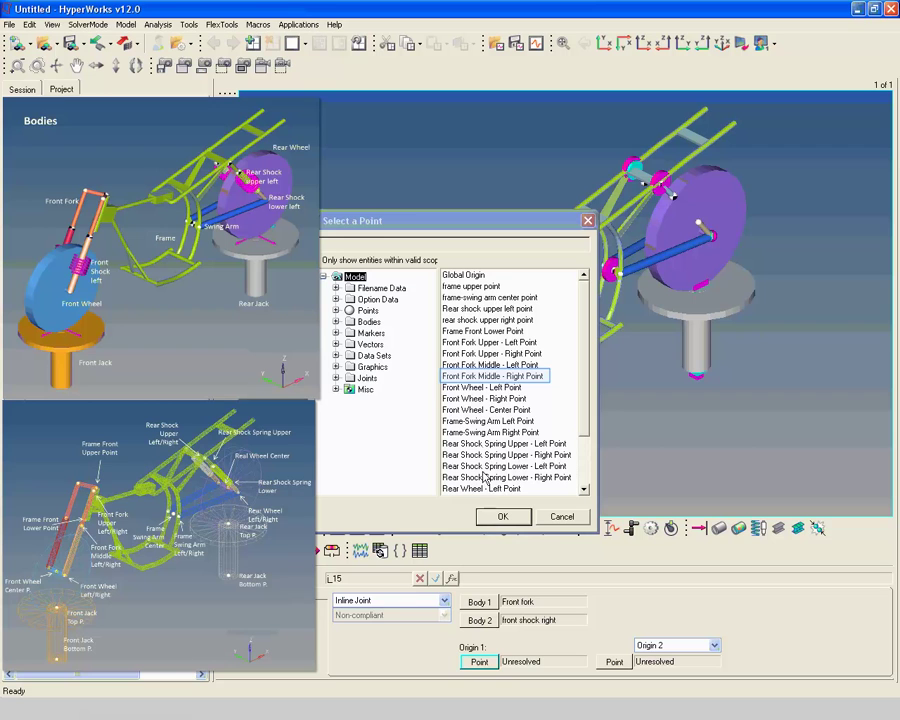
pyautogui.click(486, 378)
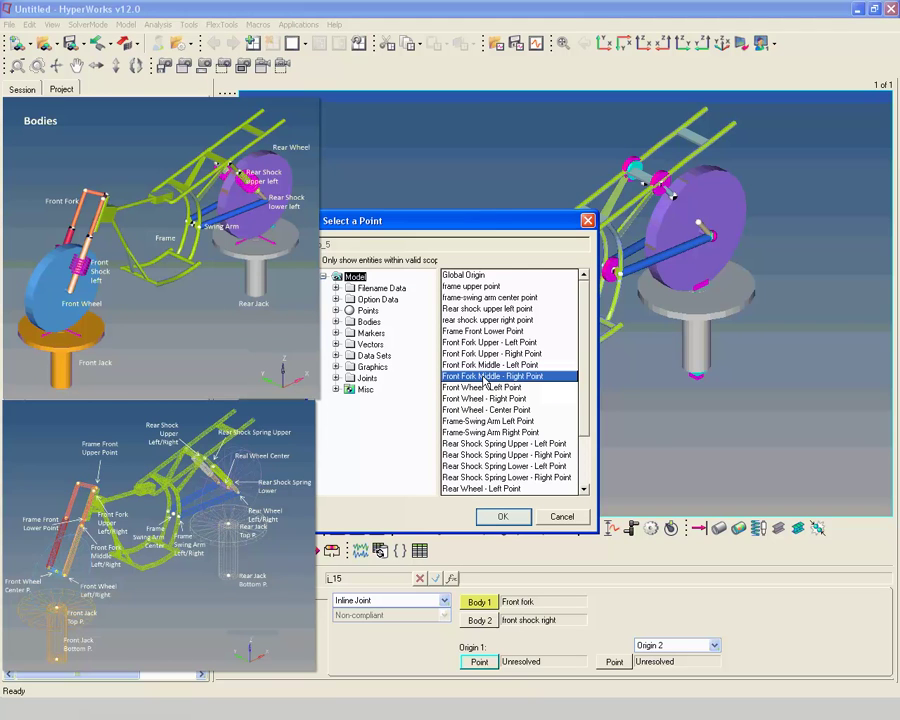
pyautogui.click(500, 517)
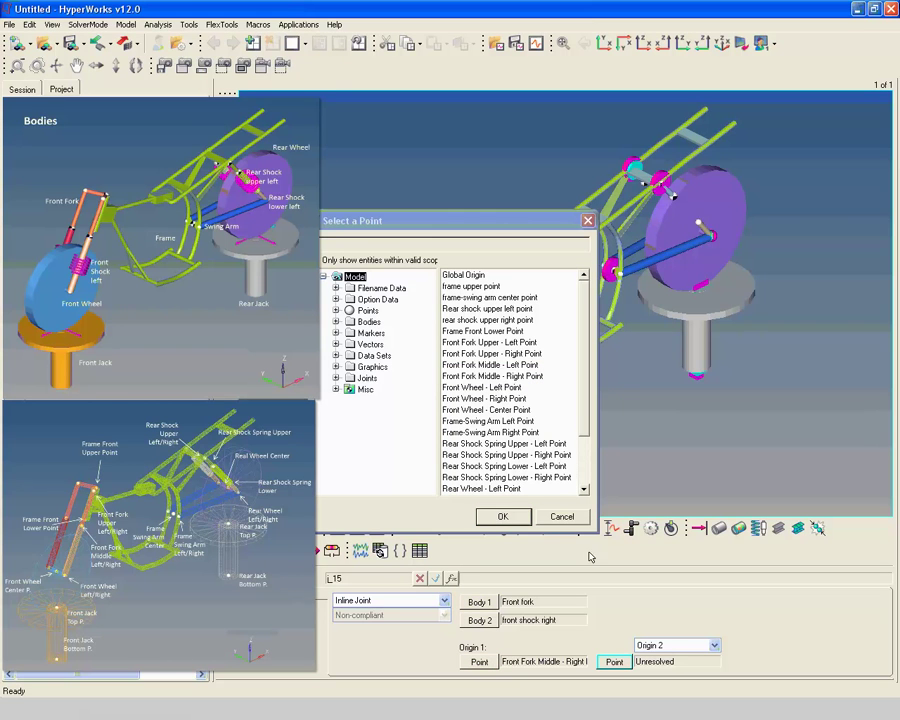
pyautogui.click(615, 663)
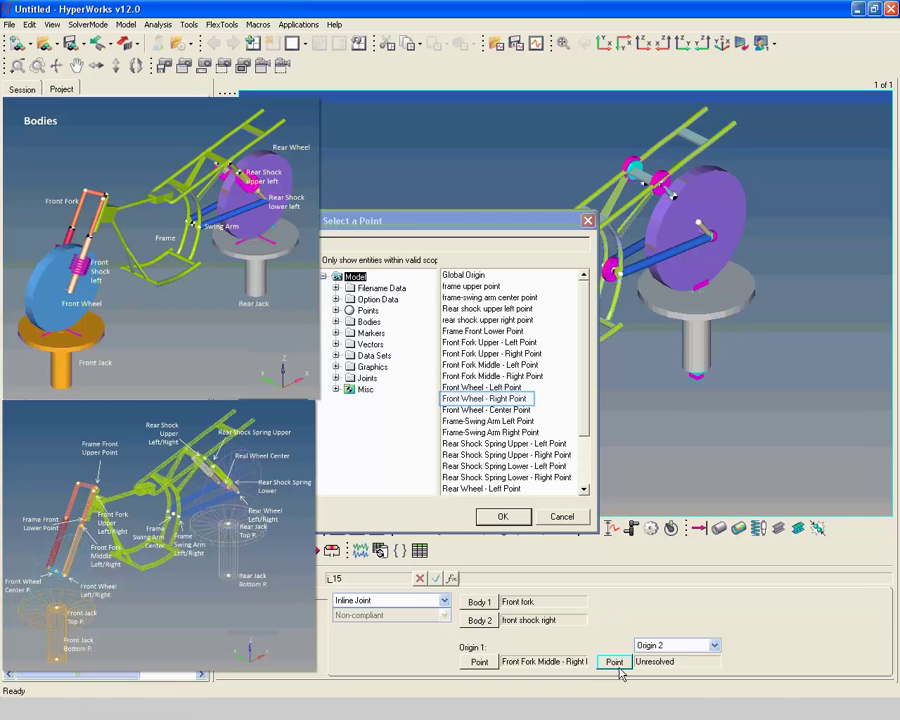
pyautogui.click(512, 400)
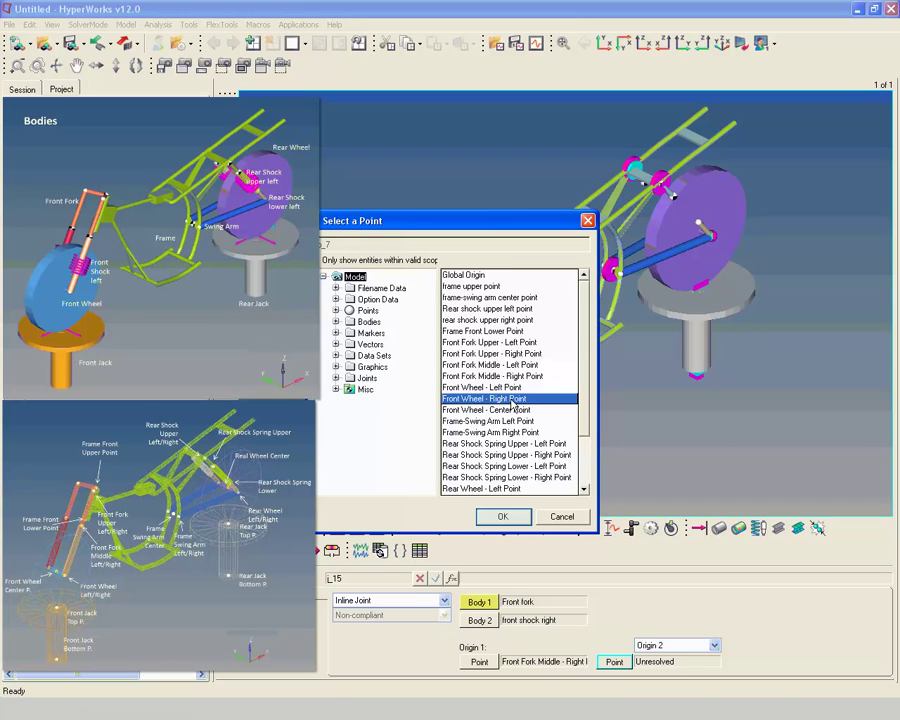
pyautogui.click(511, 516)
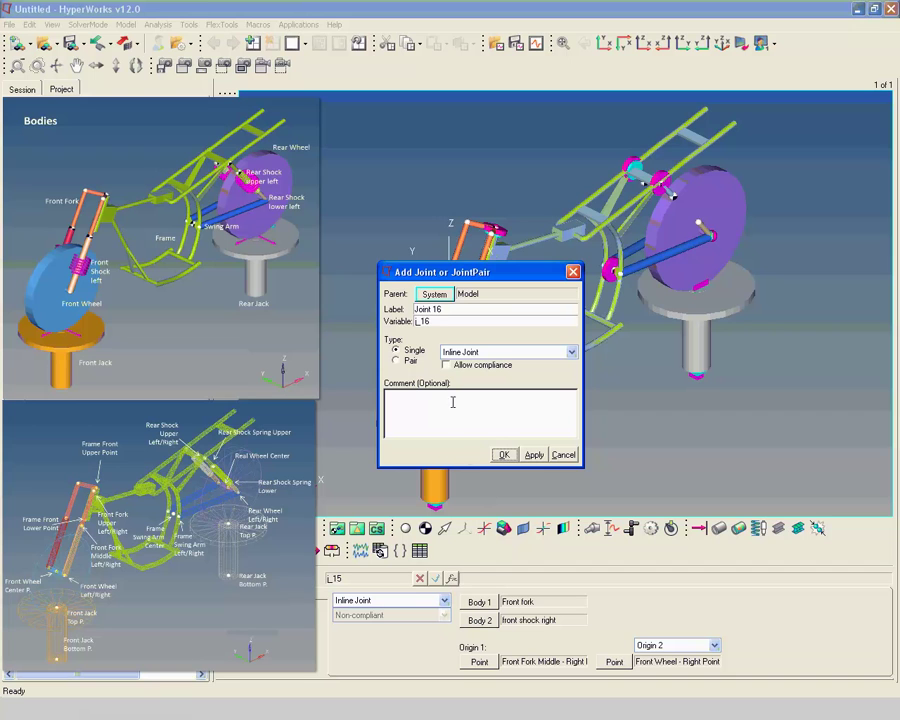
# - Add a single inline joint labelled "Front fork front shock right 2 inline joint"
pyautogui.tripleClick(445, 309)
pyautogui.write('Front fork front shock right 2 inline joint')
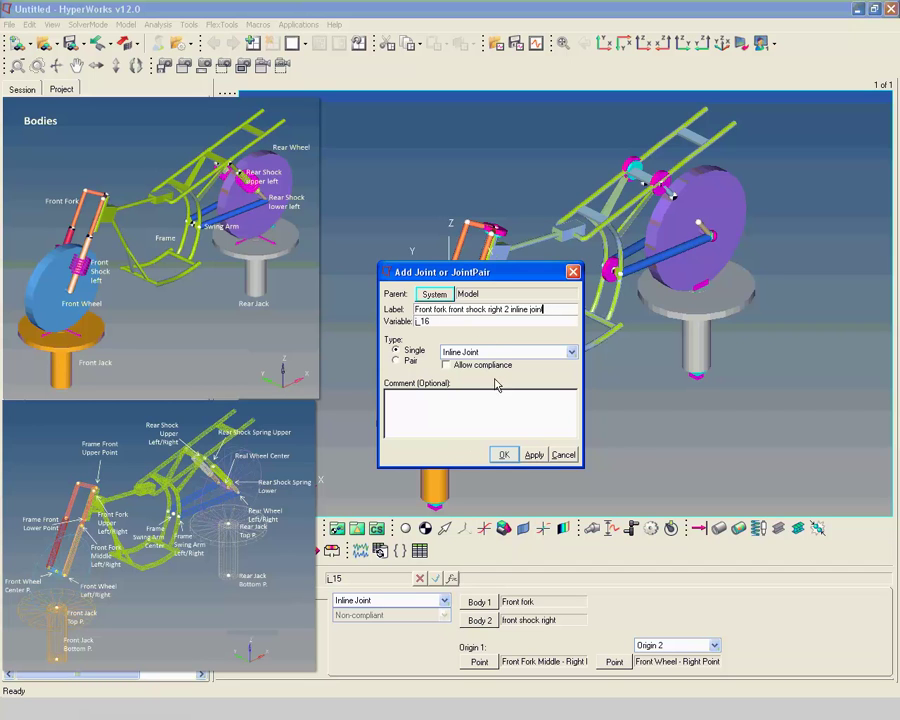
pyautogui.click(504, 455)
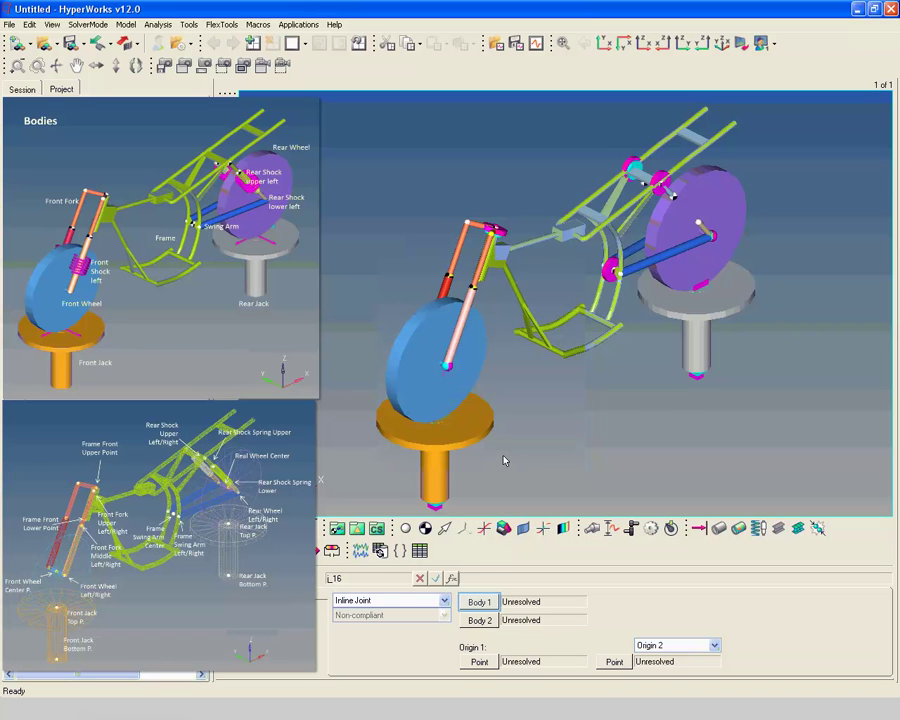
# - Set the second right inline joint's first body to Front fork and its second body to front shock right
pyautogui.click(480, 603)
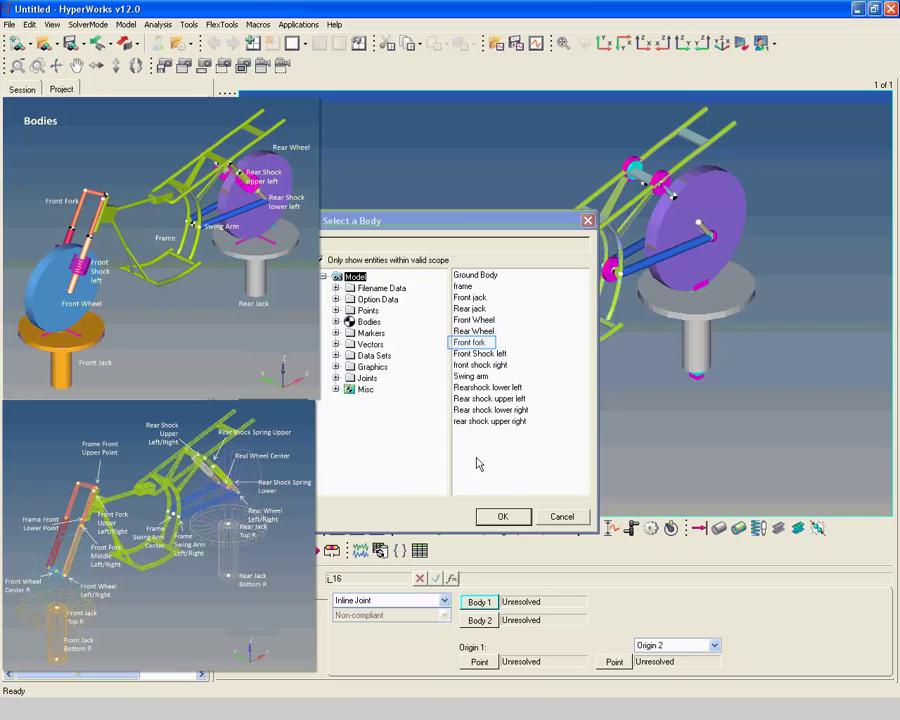
pyautogui.click(462, 343)
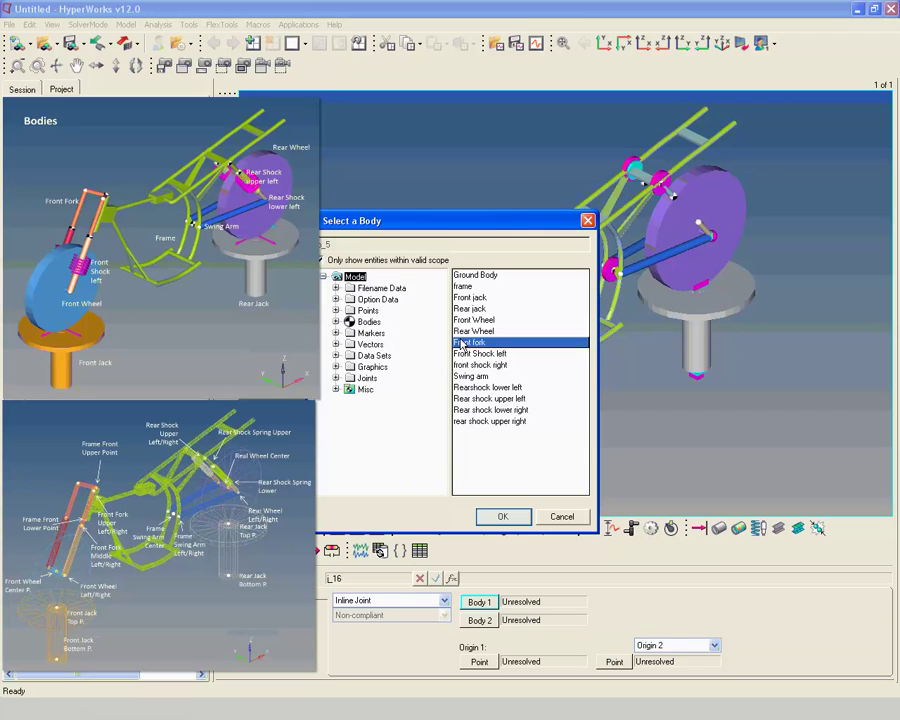
pyautogui.click(493, 517)
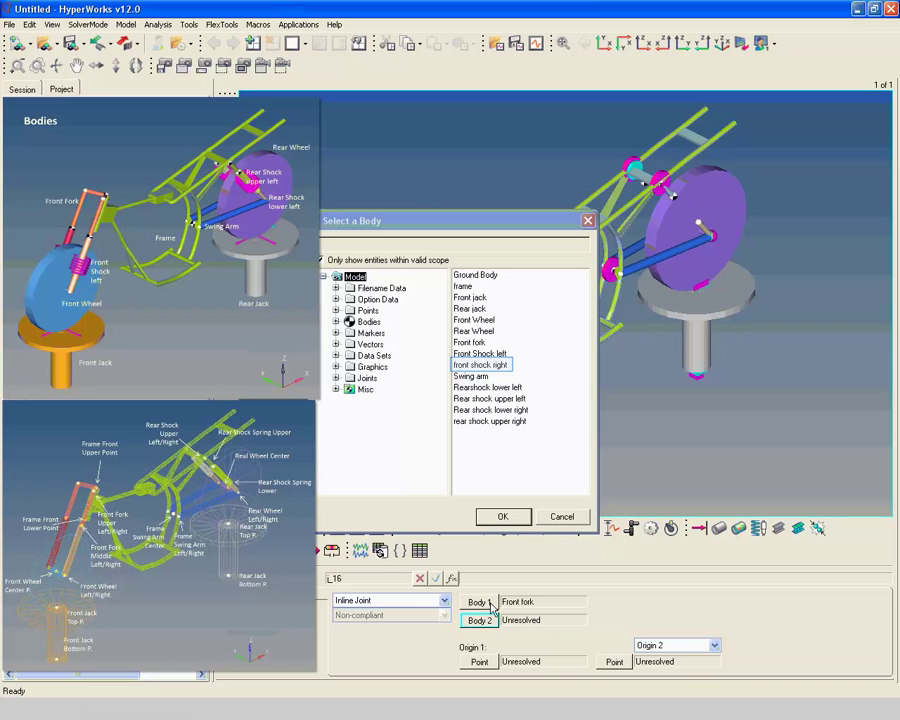
pyautogui.click(490, 367)
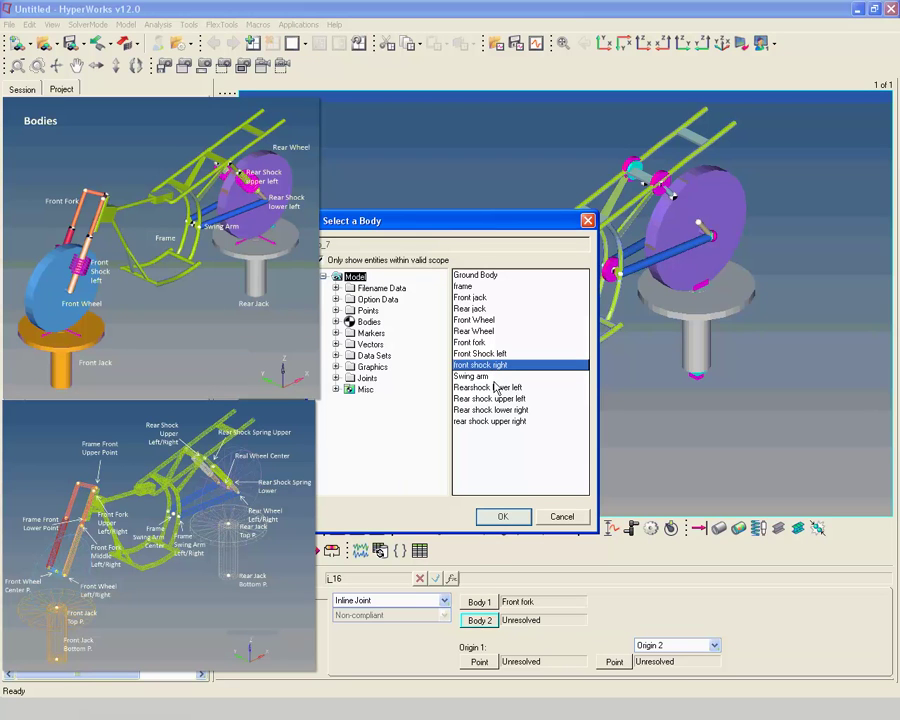
pyautogui.click(501, 515)
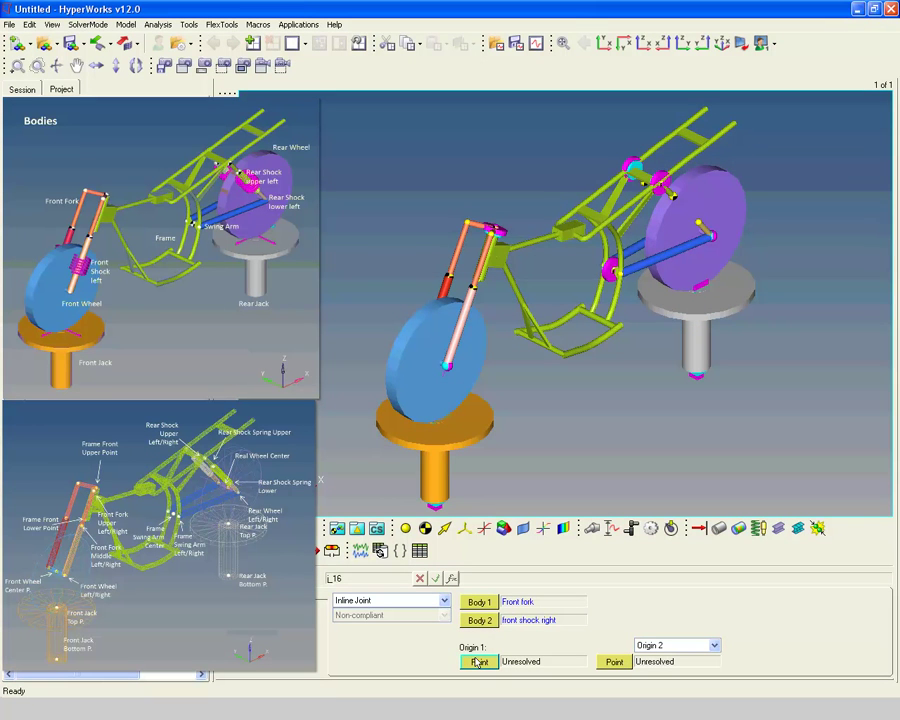
# - Set the second right inline joint's Origin 1 to Front Wheel - Right Point
pyautogui.click(479, 663)
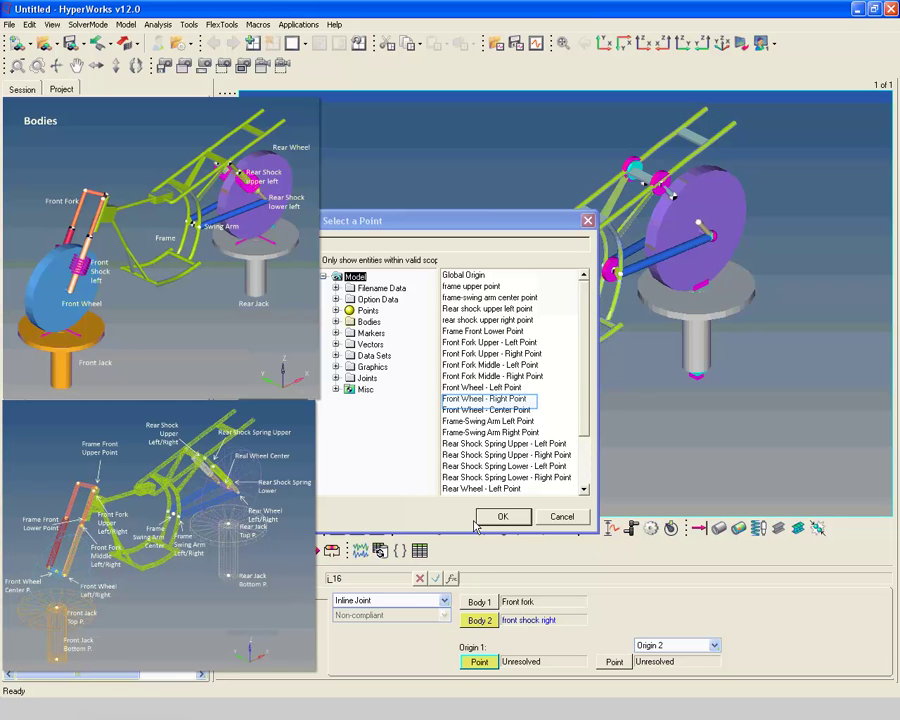
pyautogui.click(487, 402)
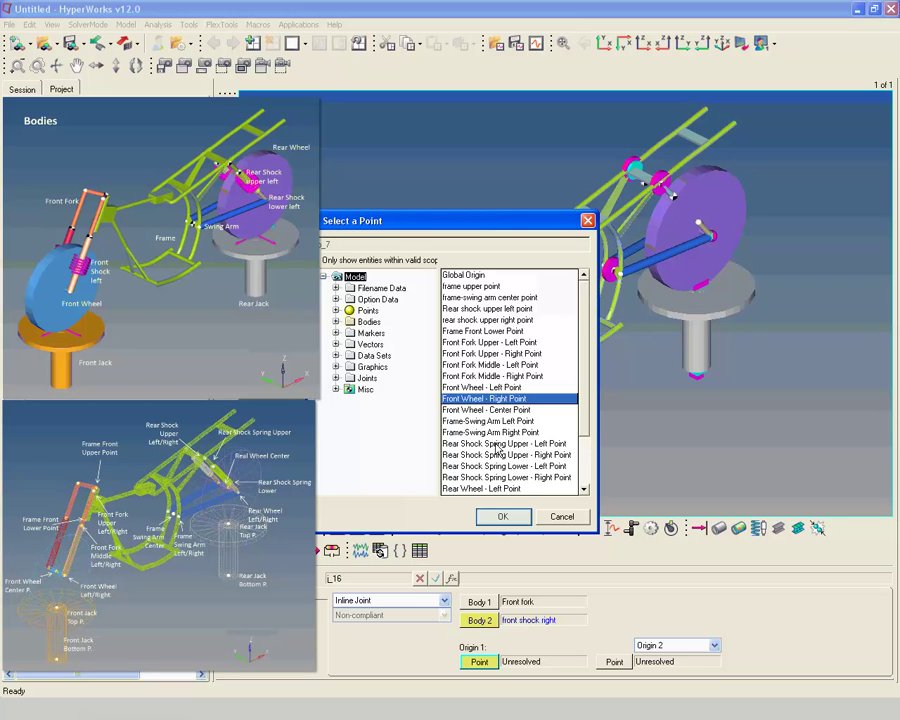
pyautogui.click(500, 516)
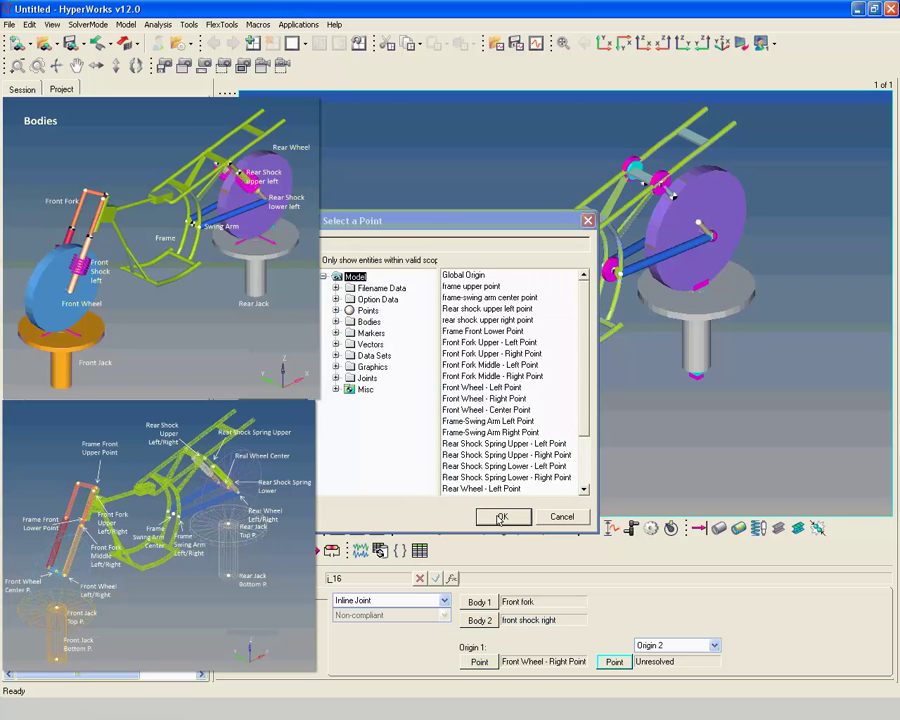
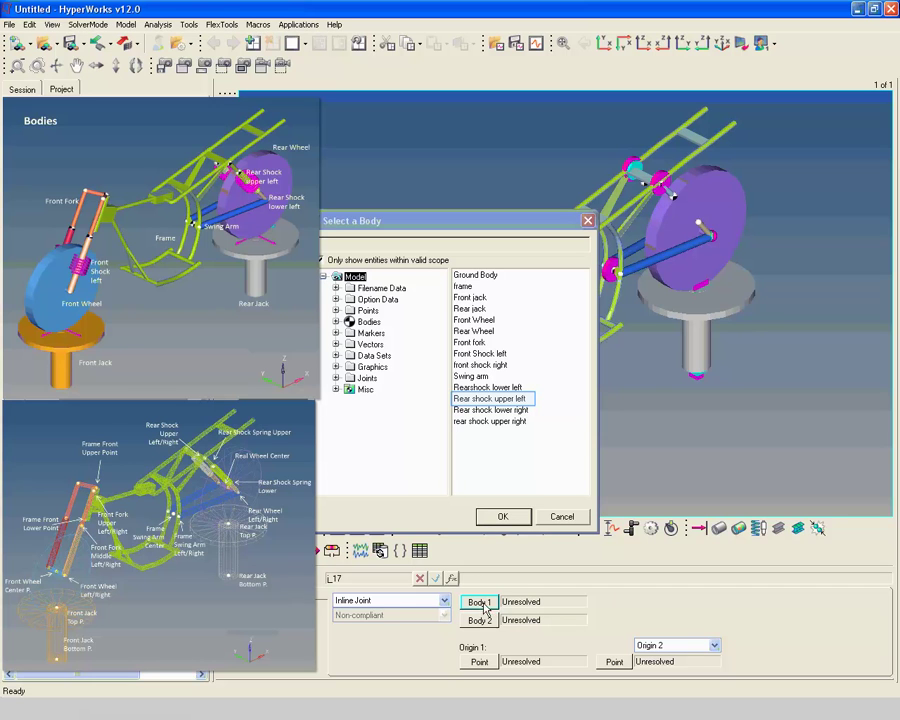
# - Set the first left rear shock inline joint's bodies to Rear shock upper left and Rearshock lower left
pyautogui.click(510, 400)
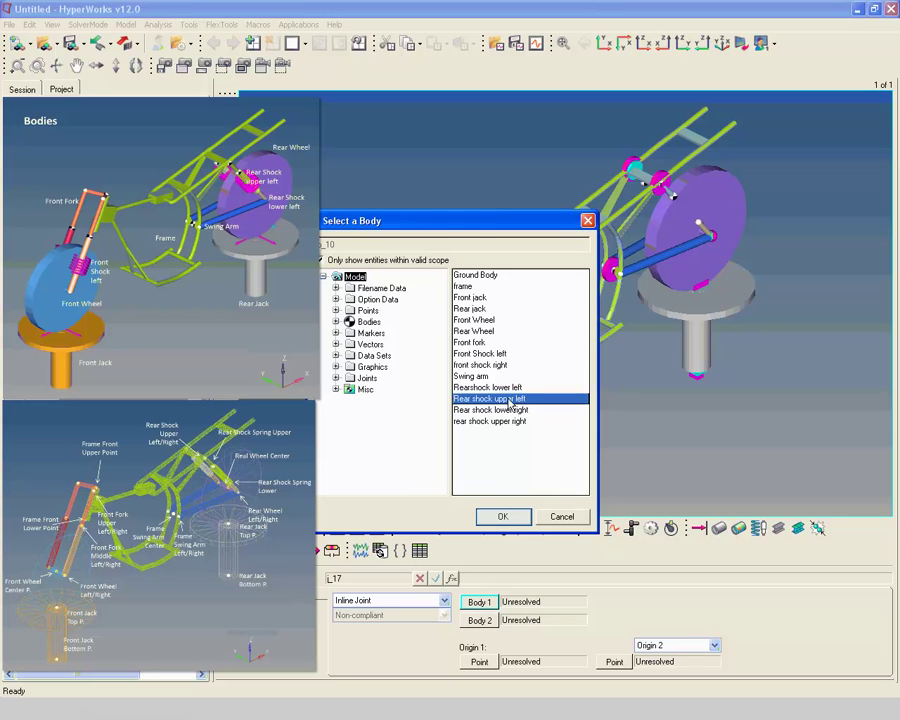
pyautogui.click(514, 520)
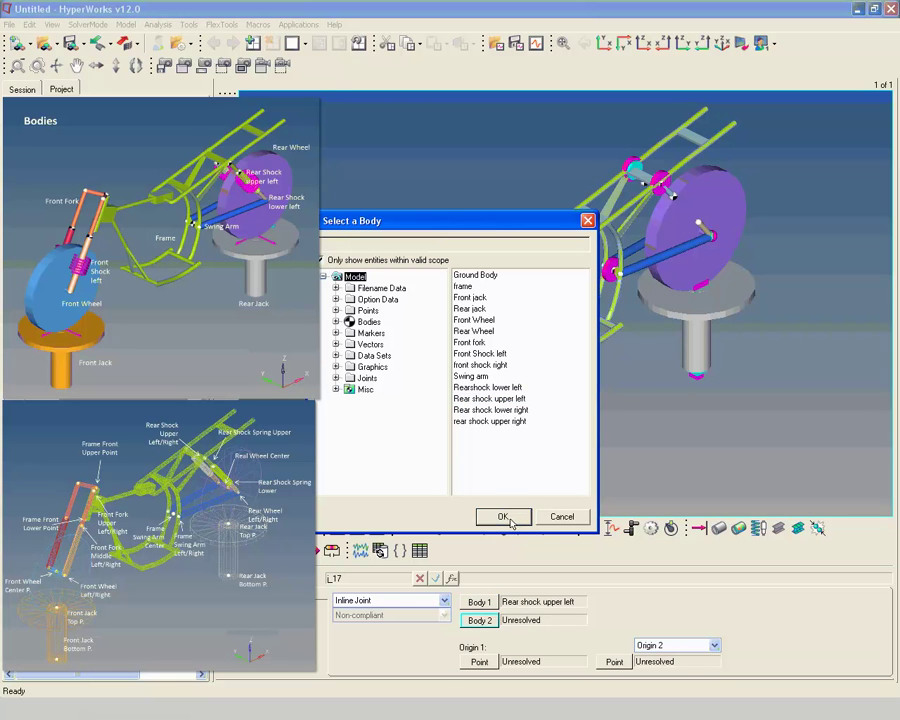
pyautogui.click(491, 627)
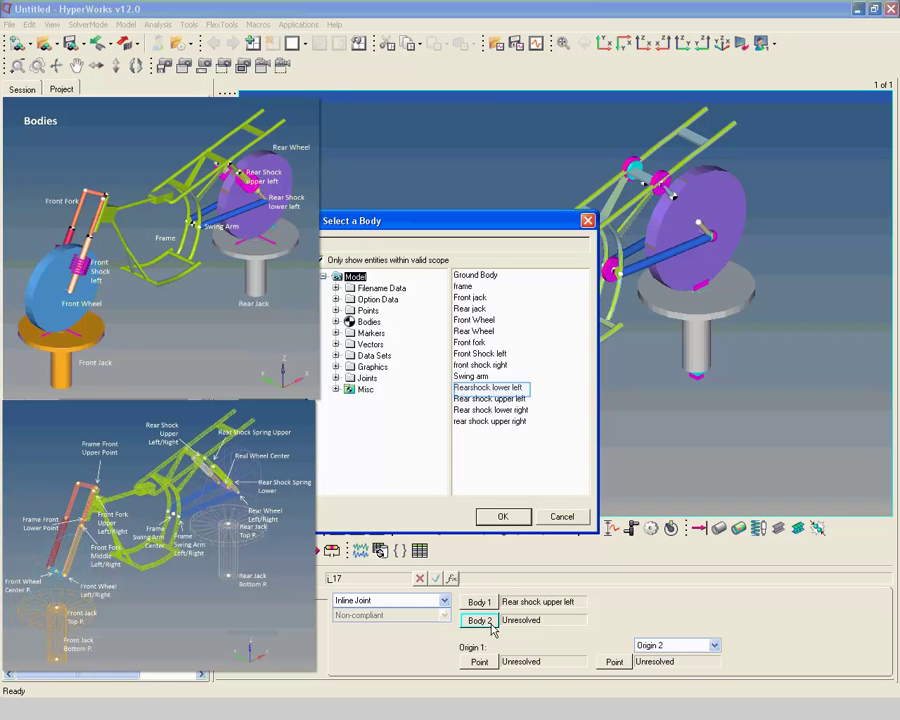
pyautogui.click(496, 390)
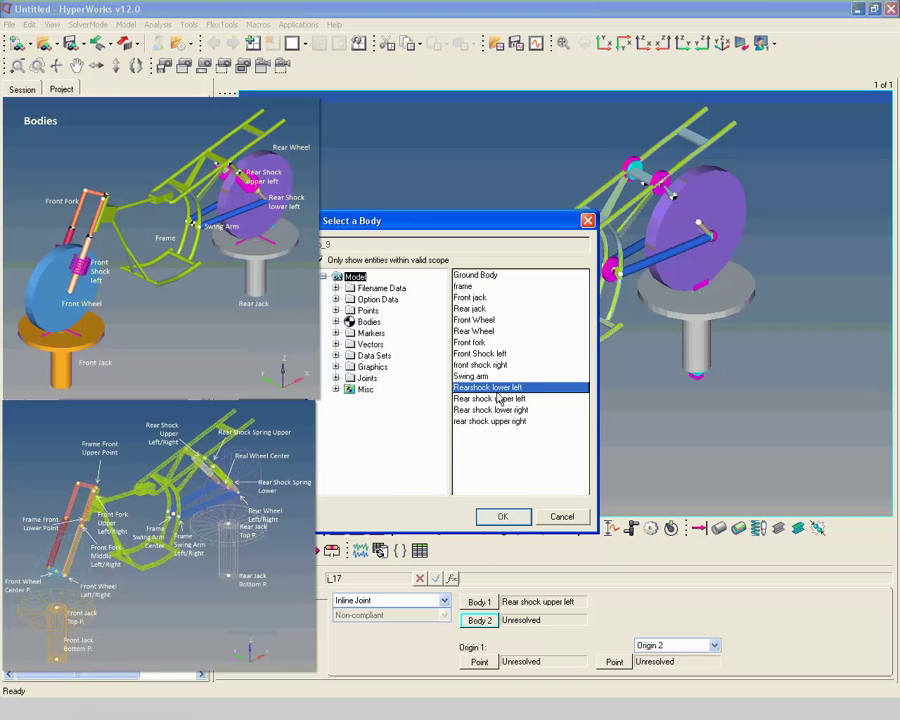
pyautogui.click(509, 517)
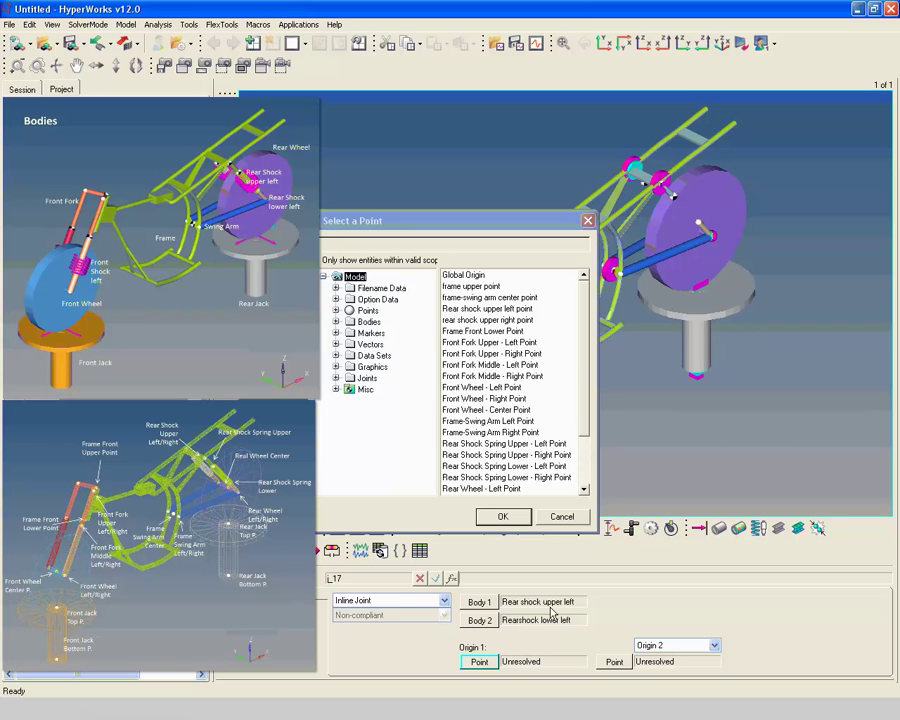
# - Set the left rear shock joint's Origin 1 to Rear Shock Spring Upper - Left Point and Origin 2 to Rear Shock Spring Lower - Left Point
pyautogui.scroll(-2, 582, 378)
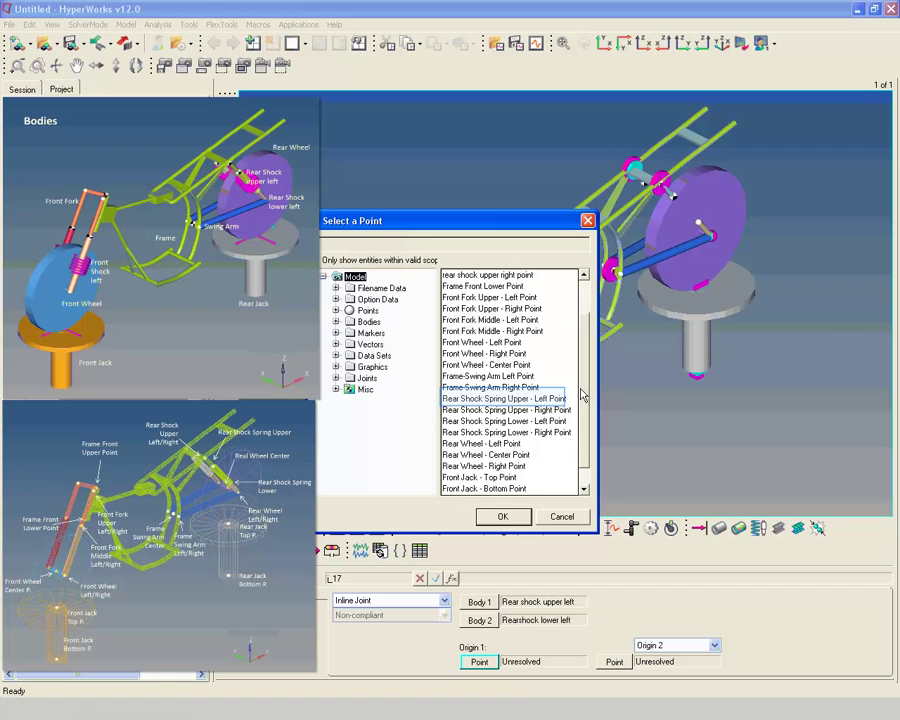
pyautogui.click(555, 399)
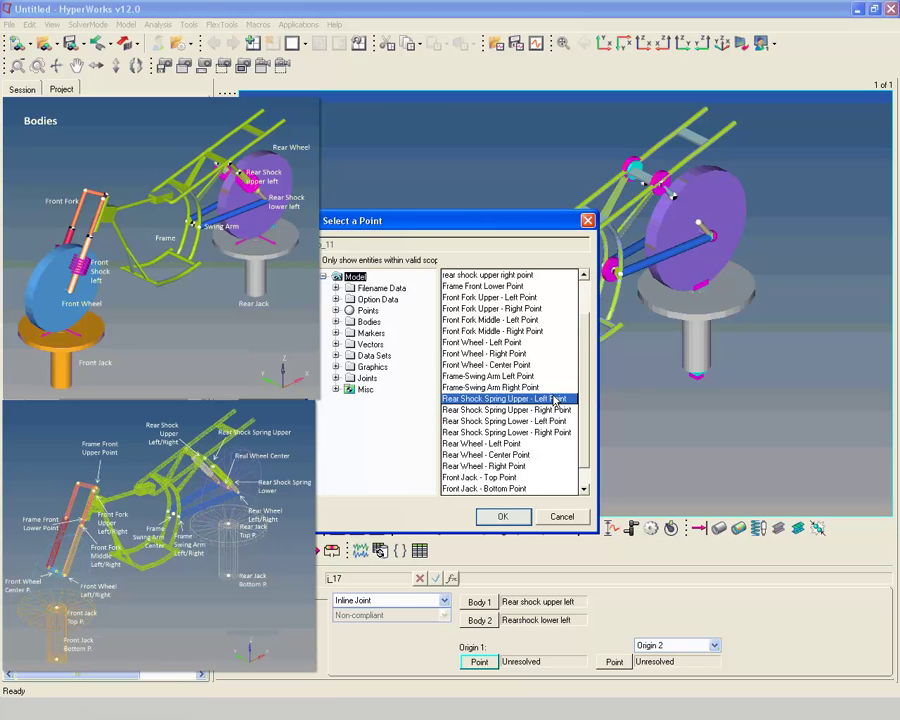
pyautogui.click(504, 516)
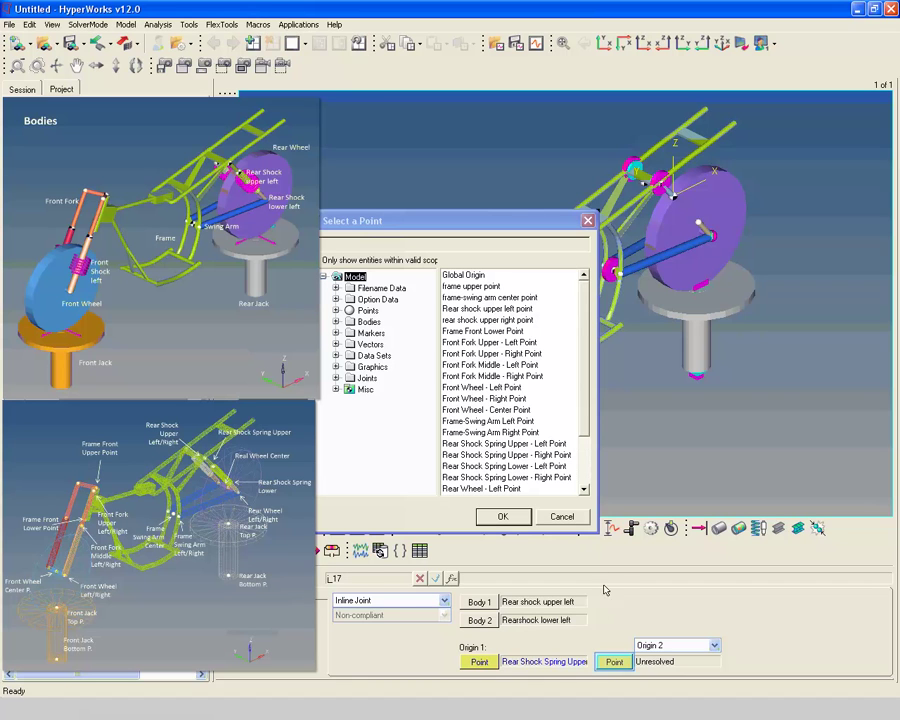
pyautogui.click(614, 663)
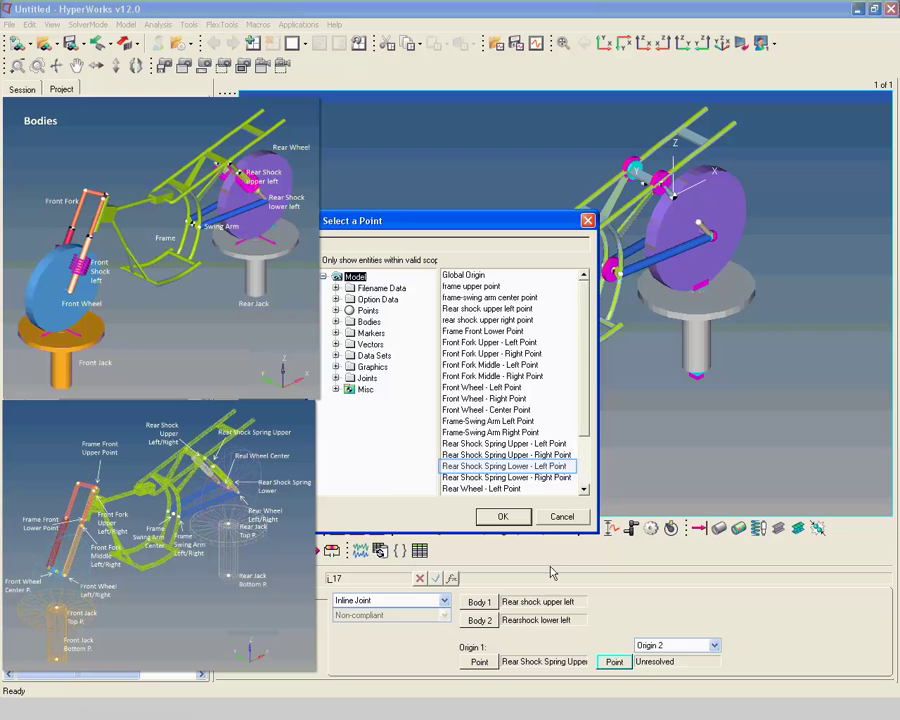
pyautogui.click(545, 467)
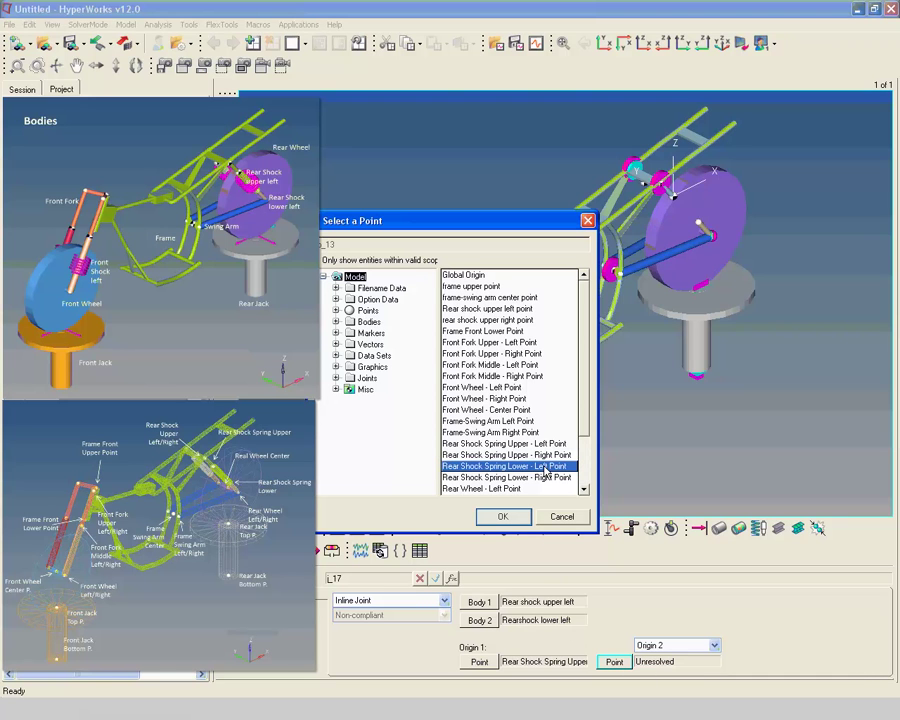
pyautogui.click(507, 516)
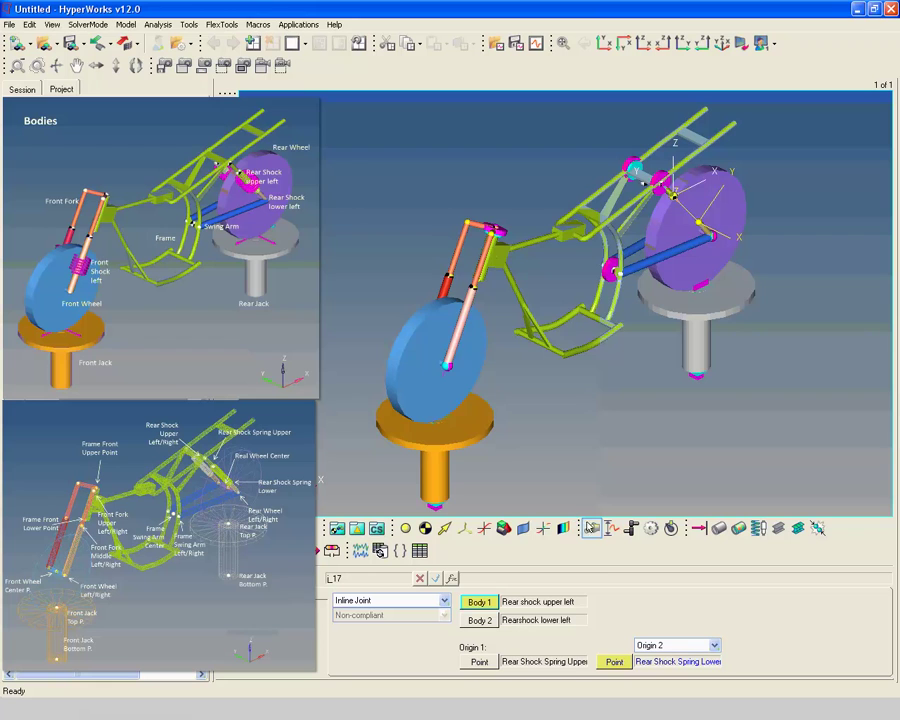
# - Add a single inline joint labelled "Rear shock left upper lower 2 inline joint"
pyautogui.rightClick(592, 529)
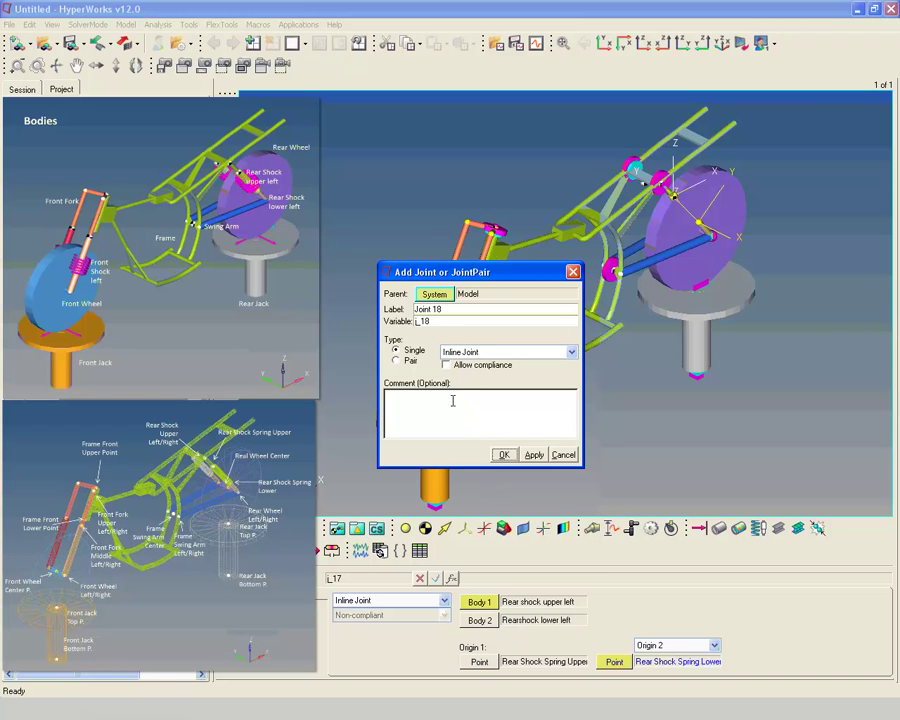
pyautogui.tripleClick(446, 310)
pyautogui.write('Rear shock left upper lower 2 inline joint')
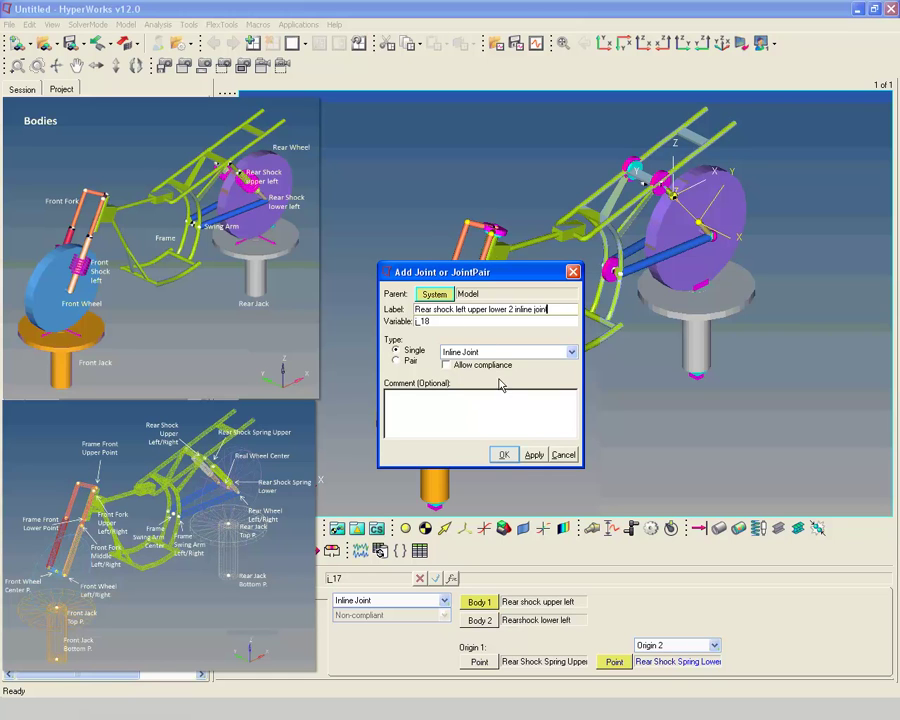
pyautogui.click(505, 455)
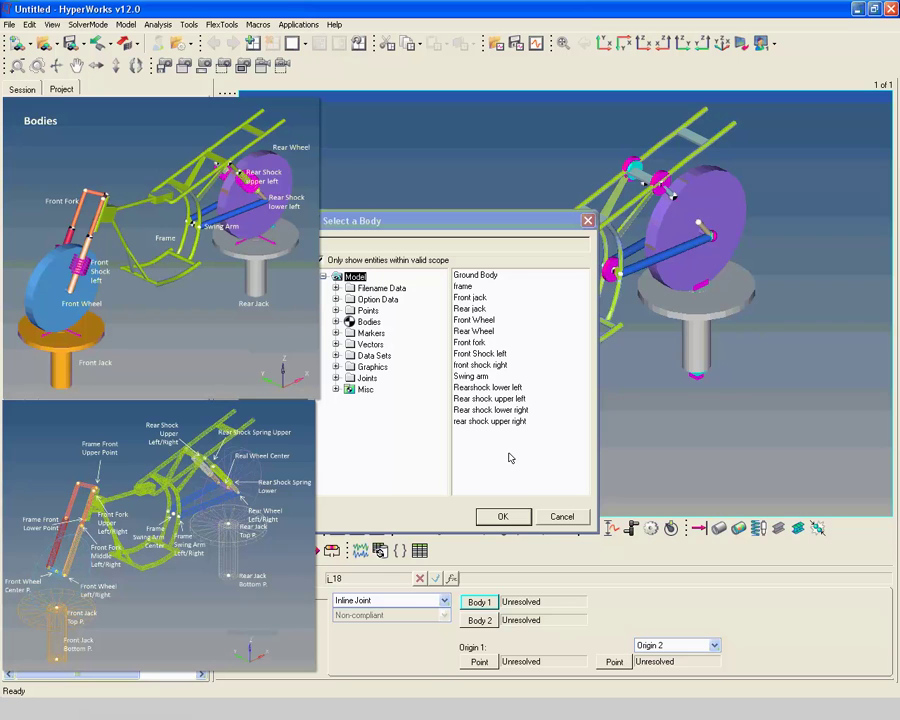
# - Set the second left rear shock inline joint's Body 1 to Rear shock upper left and Body 2 to Rearshock lower left
pyautogui.click(485, 608)
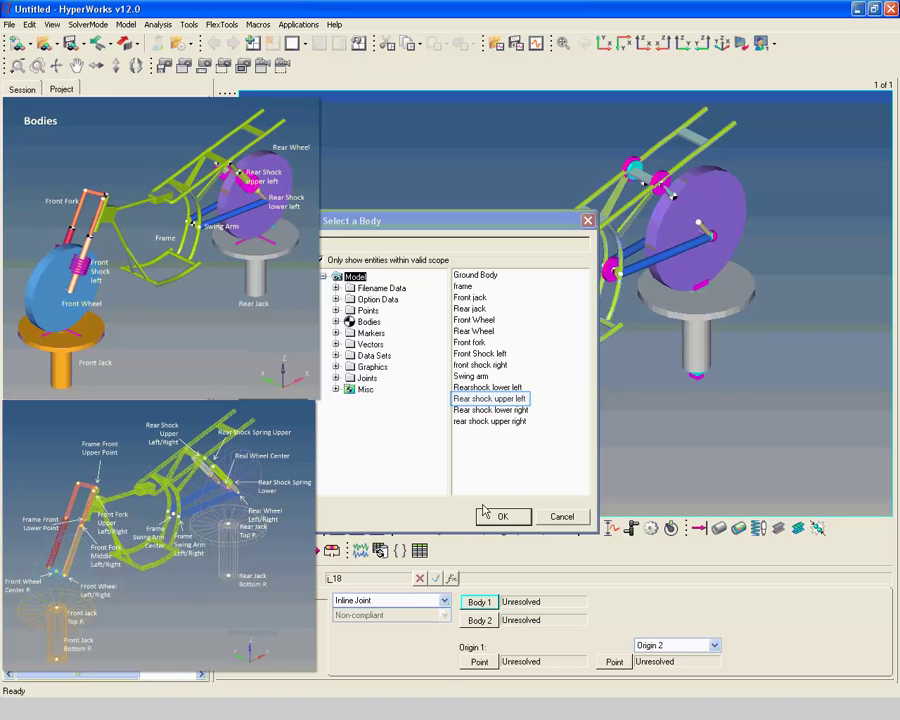
pyautogui.click(486, 399)
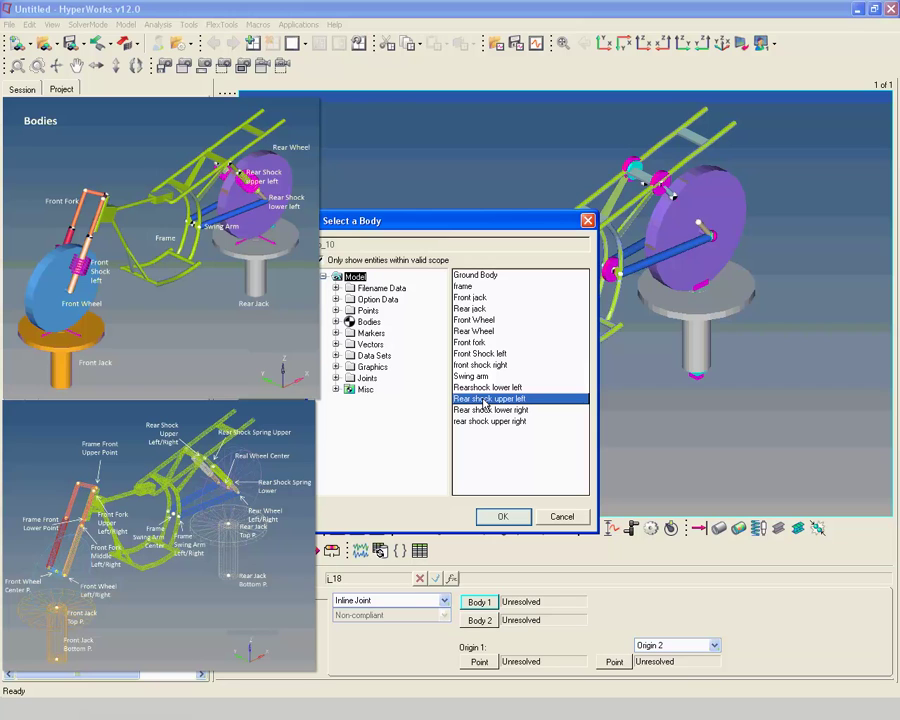
pyautogui.click(504, 518)
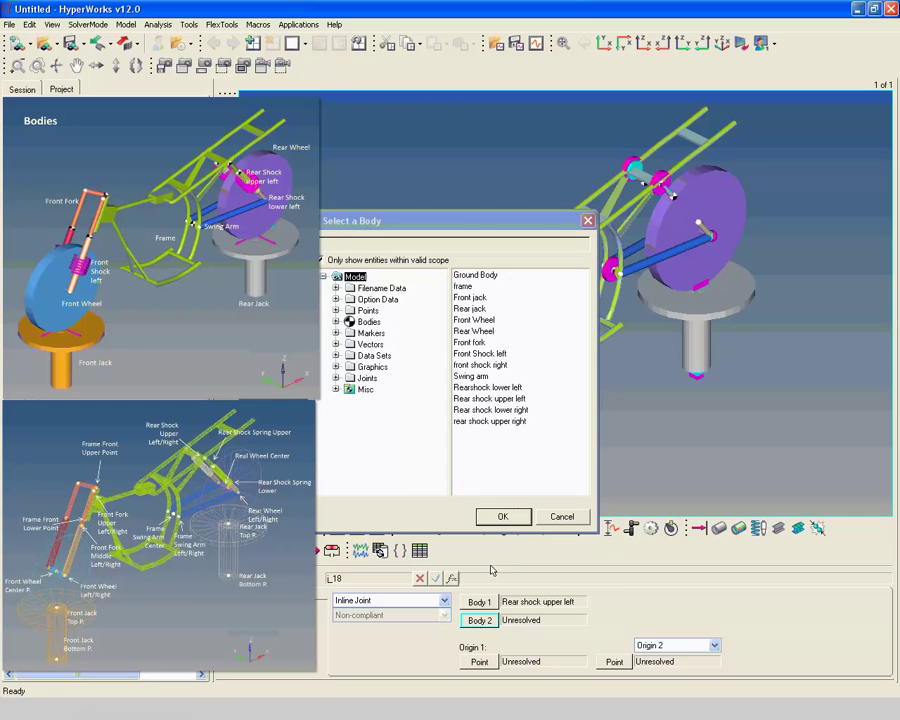
pyautogui.click(482, 621)
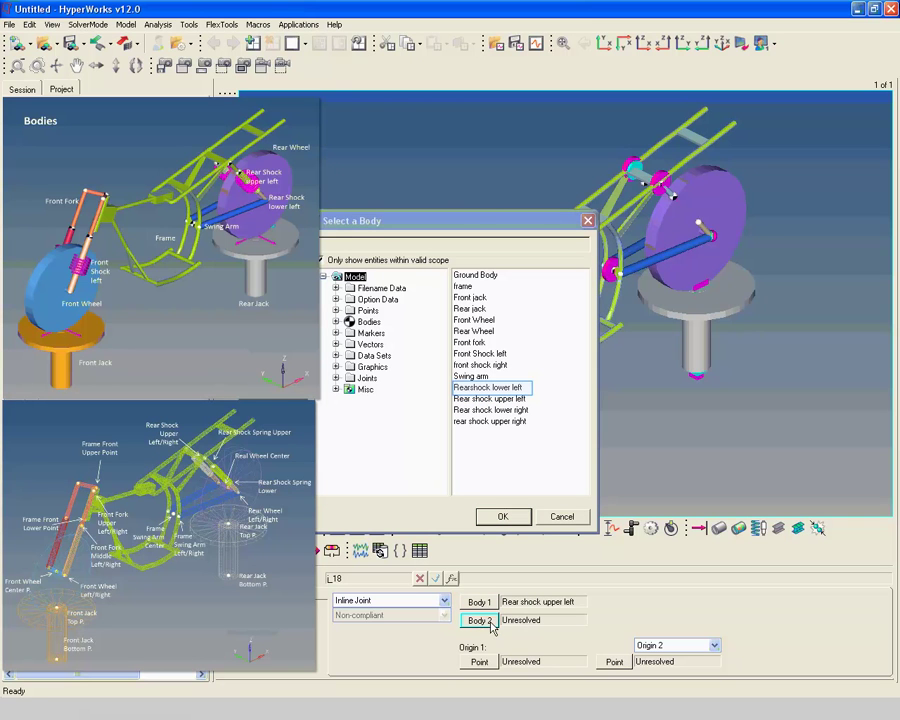
pyautogui.click(495, 389)
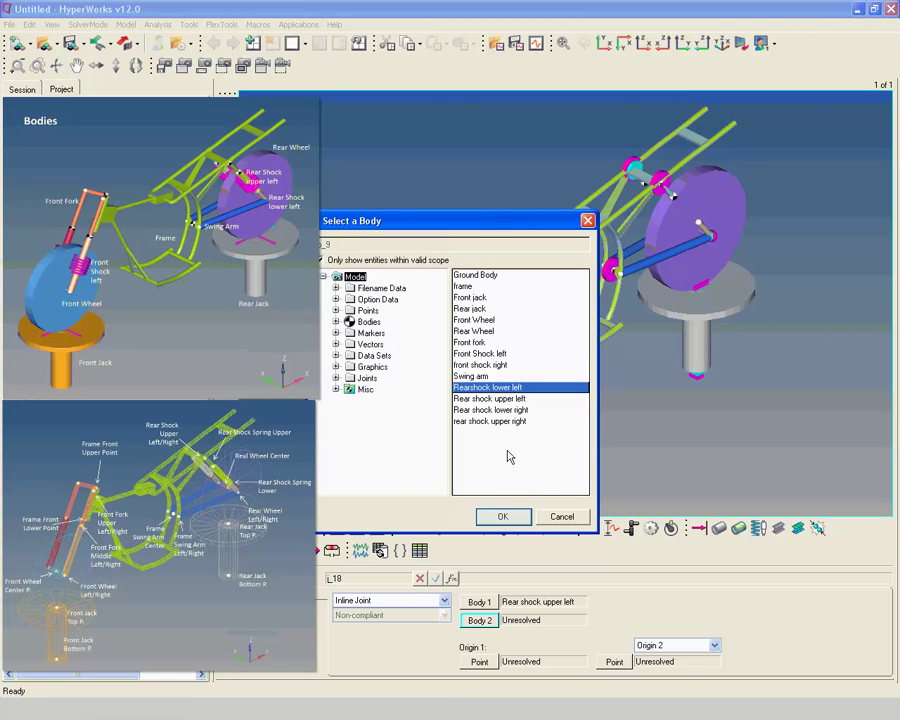
pyautogui.click(505, 517)
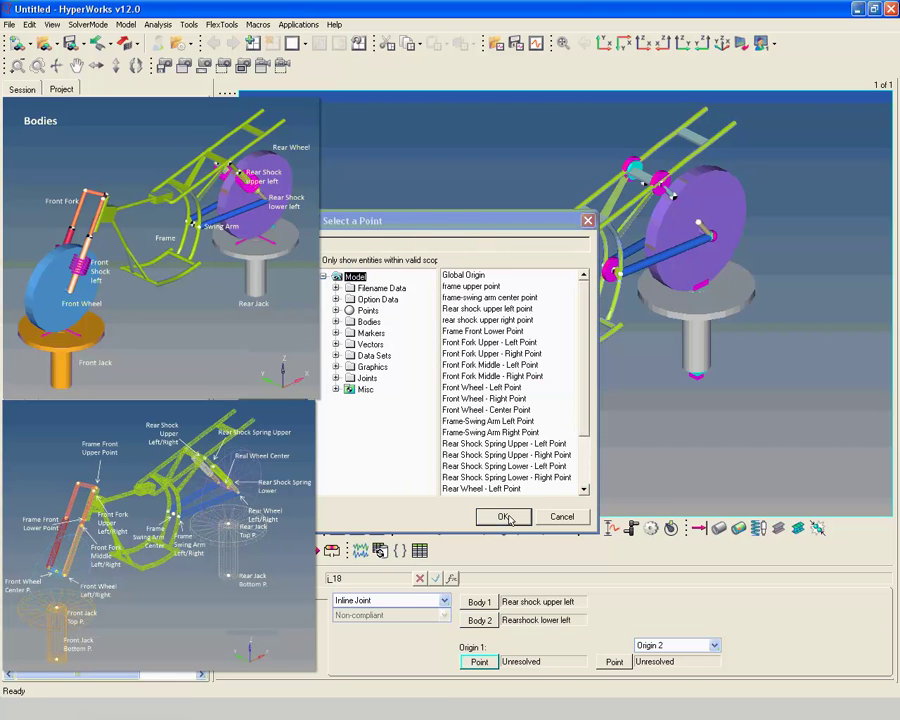
# - Set the second left joint's Origin 1 to Rear Shock Spring Lower - Left Point and Origin 2 to Rear Shock Spring Upper - Left Point
pyautogui.click(480, 663)
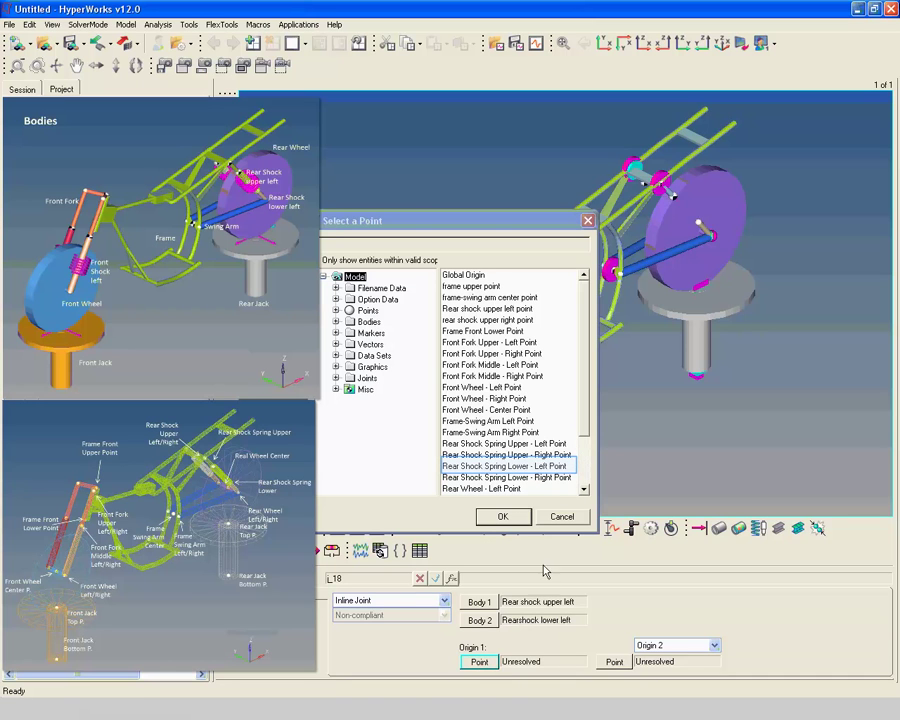
pyautogui.click(553, 467)
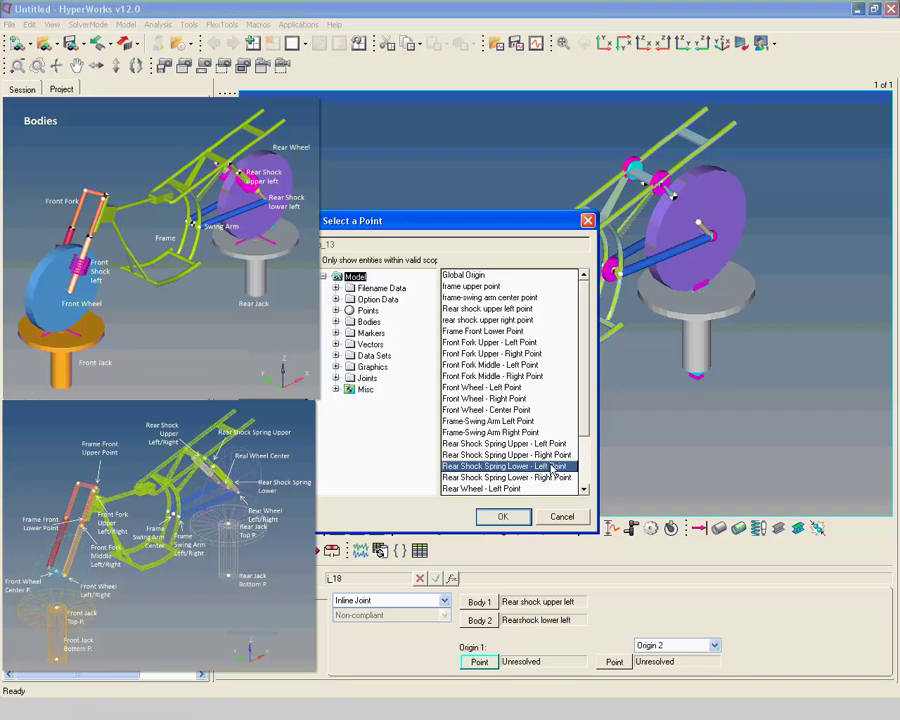
pyautogui.click(485, 516)
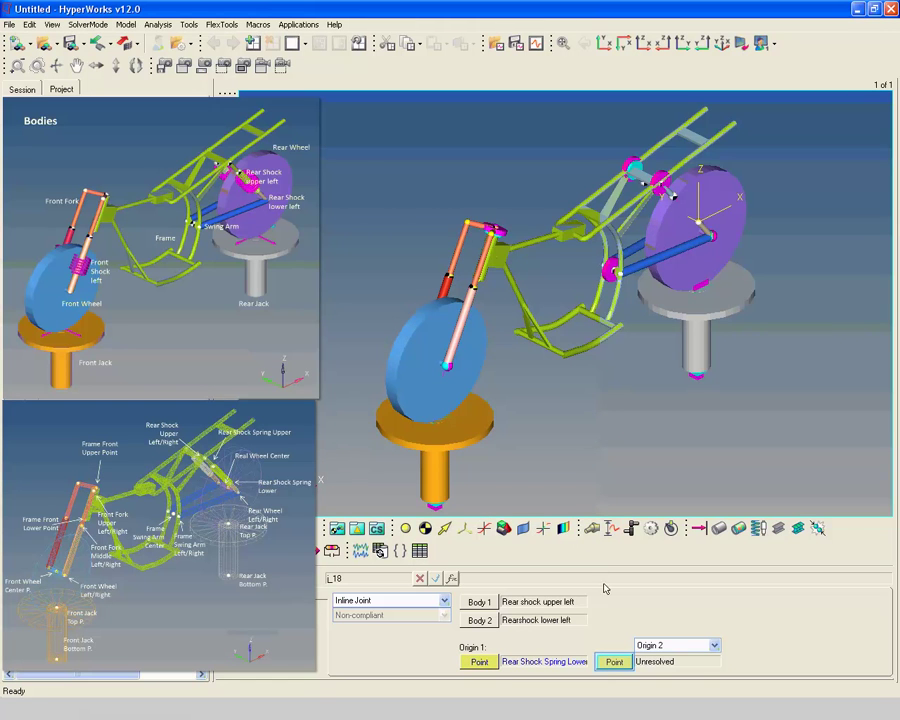
pyautogui.click(614, 661)
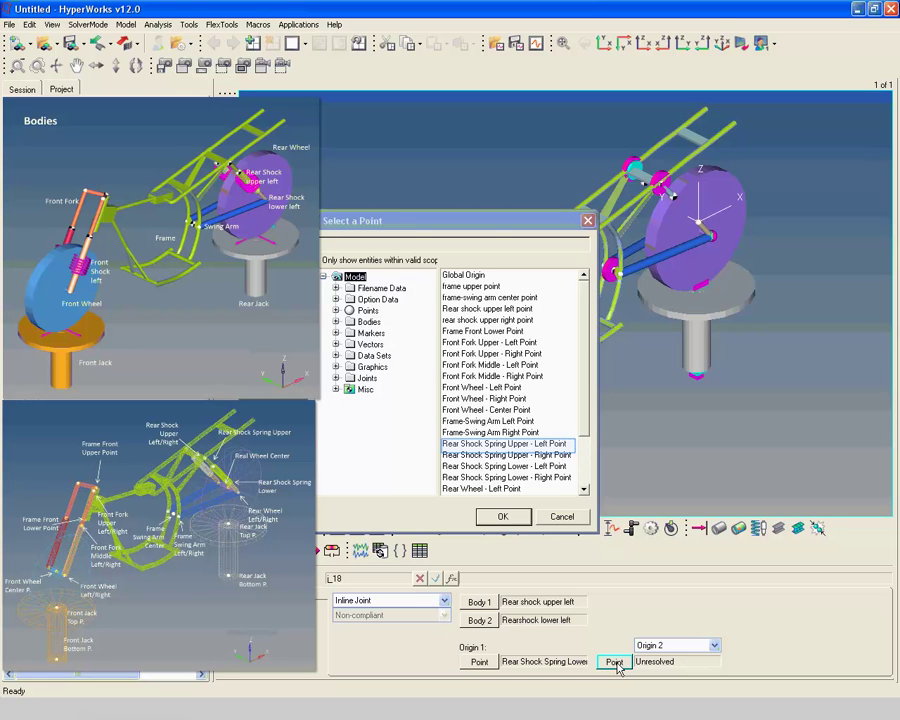
pyautogui.click(514, 447)
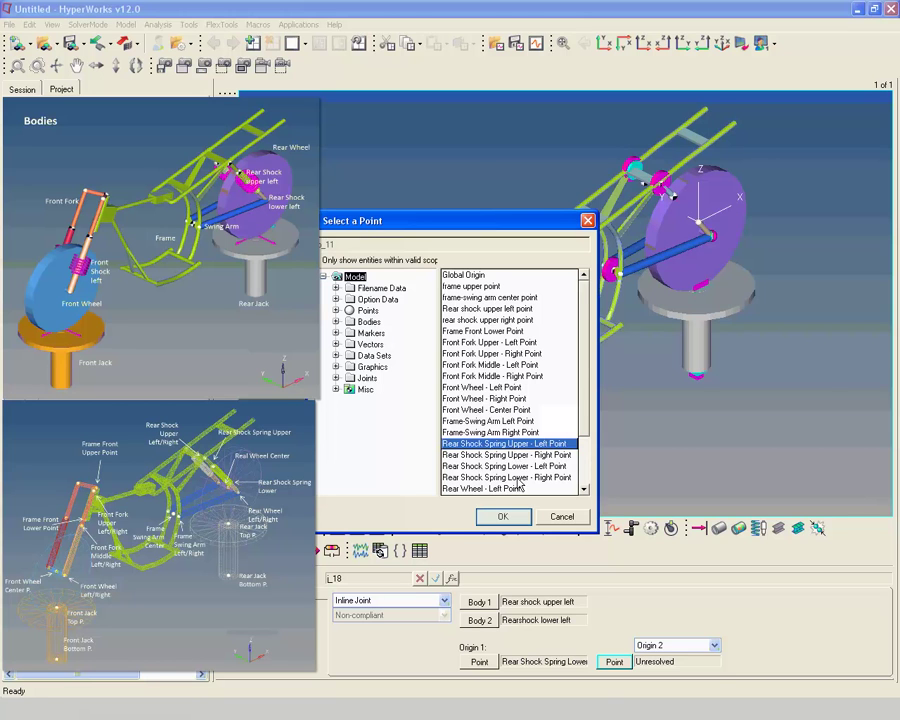
pyautogui.click(512, 516)
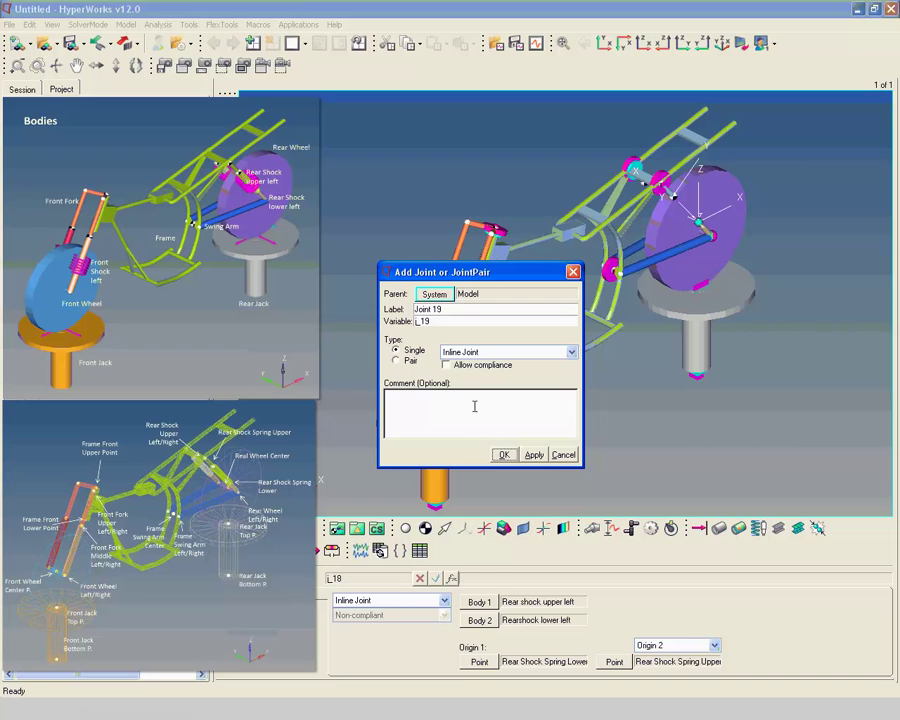
# - Add a single inline joint labelled "Rear shock right upper lower inline joint"
pyautogui.click(466, 311)
pyautogui.write('Rear shock right upper lower inline joint')
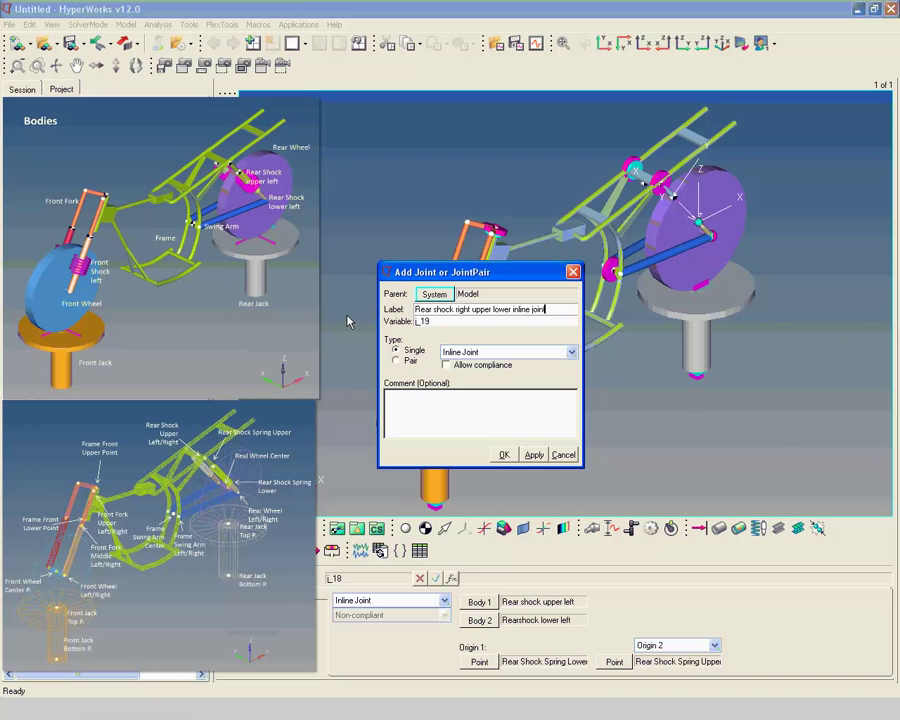
pyautogui.press('Return')
pyautogui.click(503, 455)
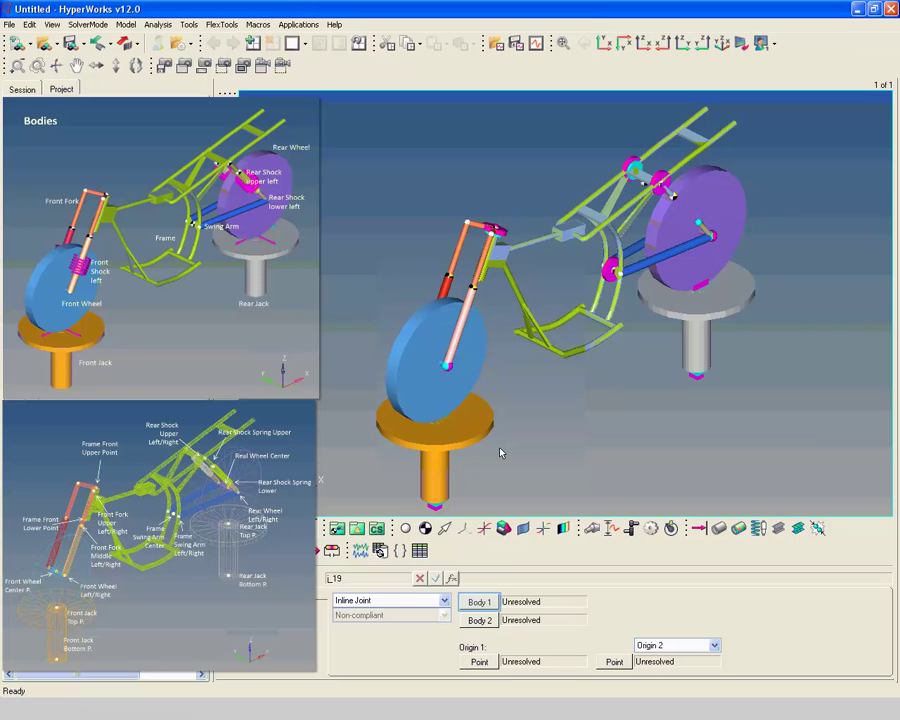
# - Set the first right rear shock inline joint's Body 1 to rear shock upper right and Body 2 to Rear shock lower right
pyautogui.click(479, 602)
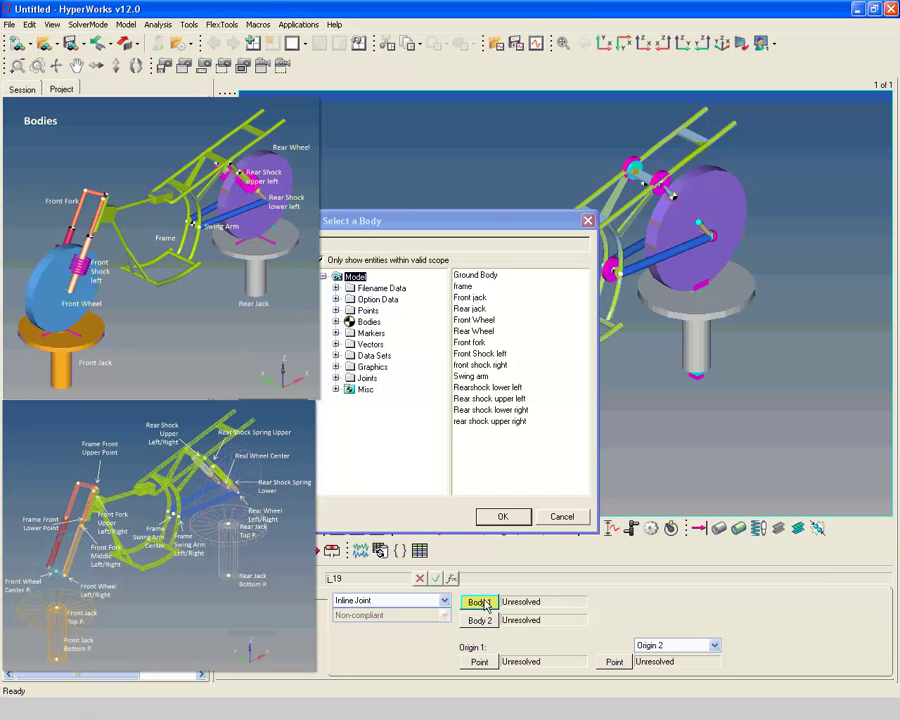
pyautogui.press('Tab')
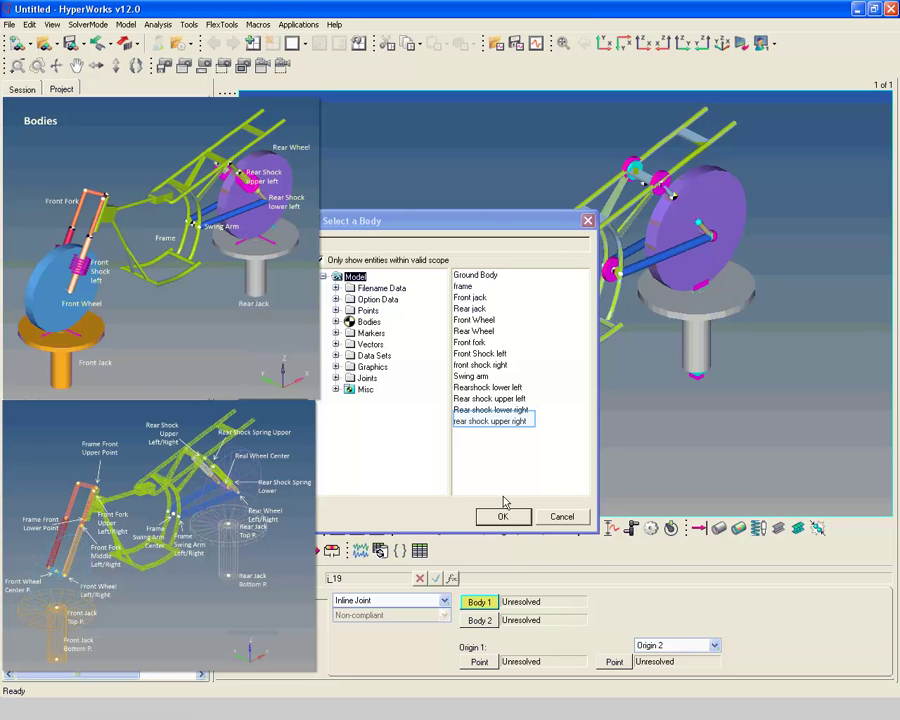
pyautogui.click(508, 422)
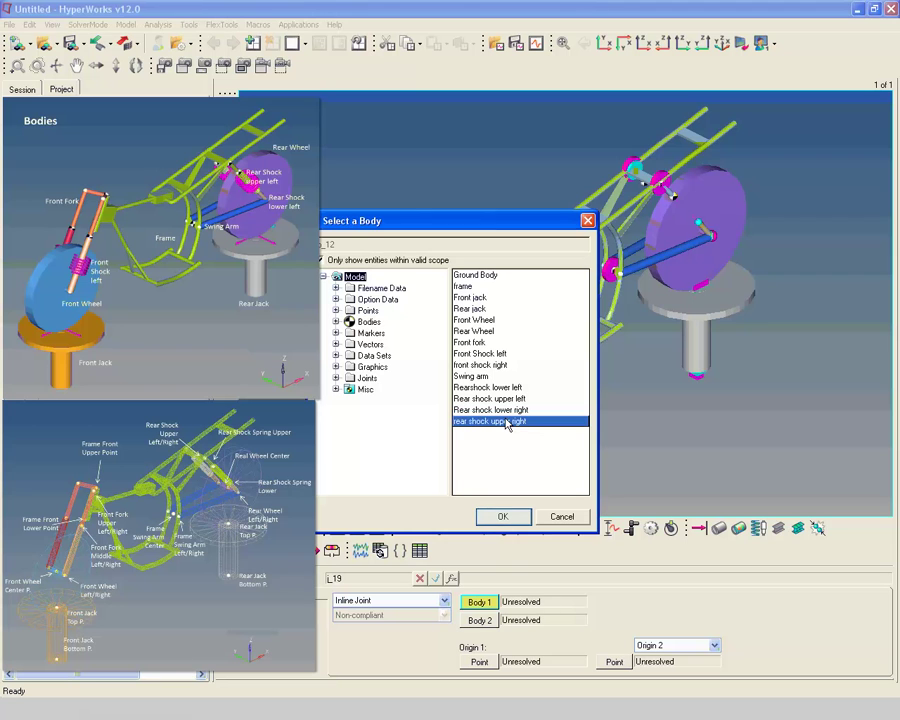
pyautogui.click(504, 518)
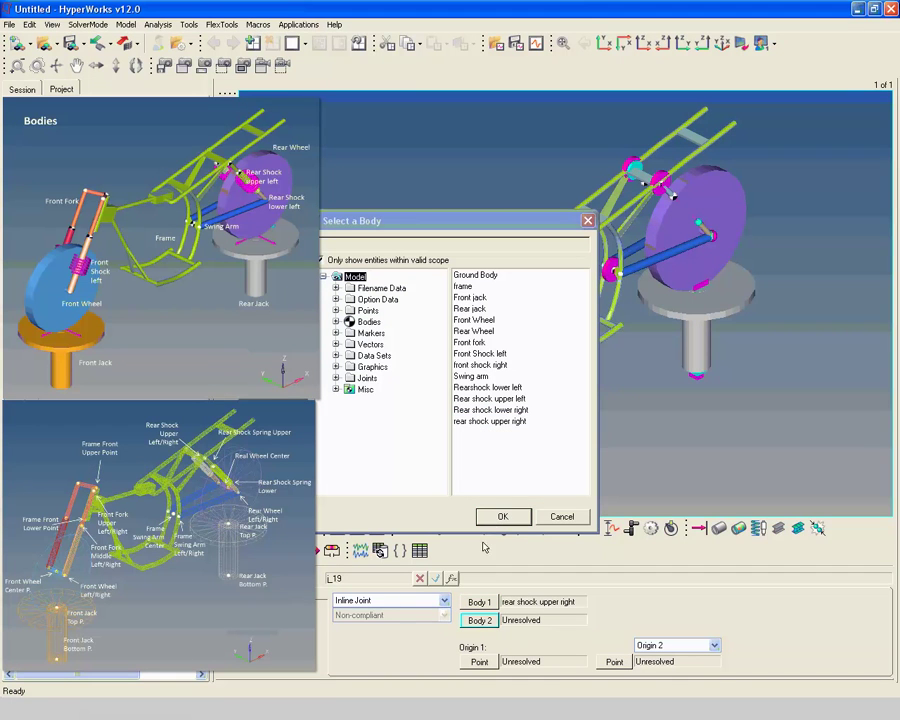
pyautogui.click(478, 622)
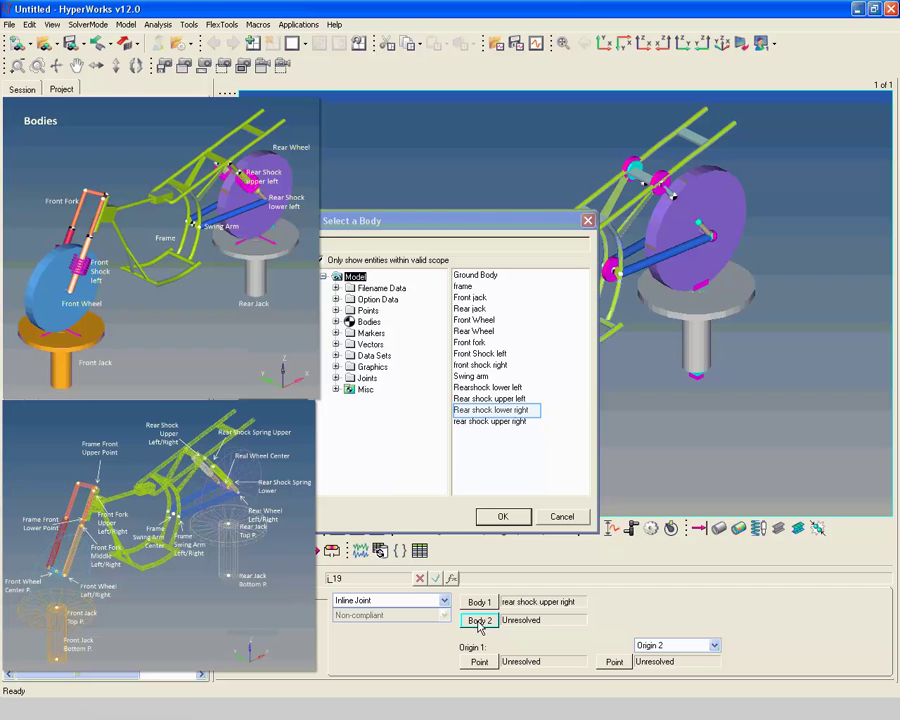
pyautogui.click(488, 410)
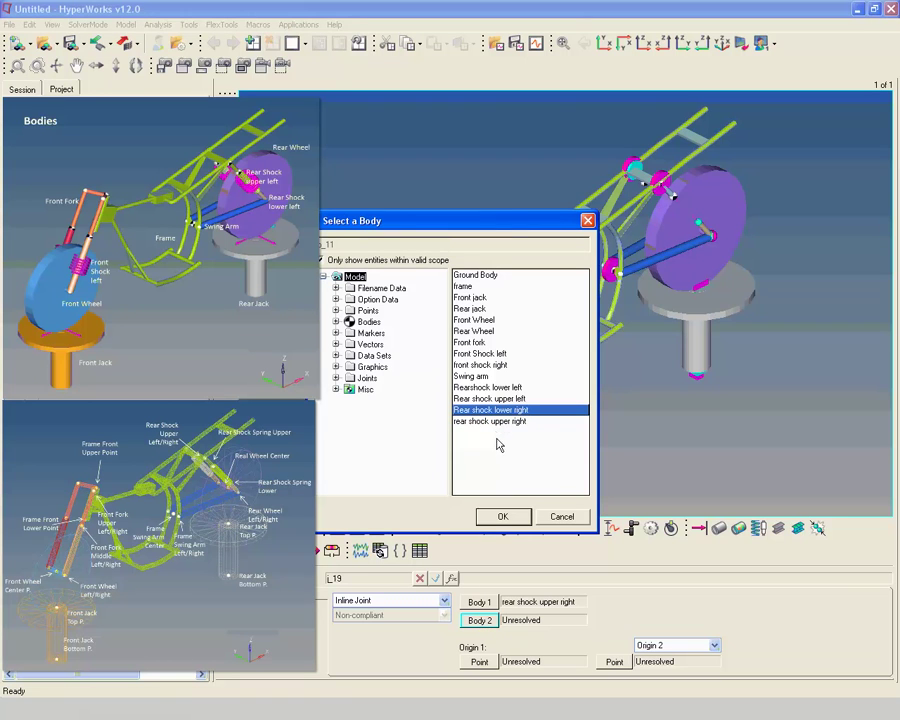
pyautogui.click(503, 517)
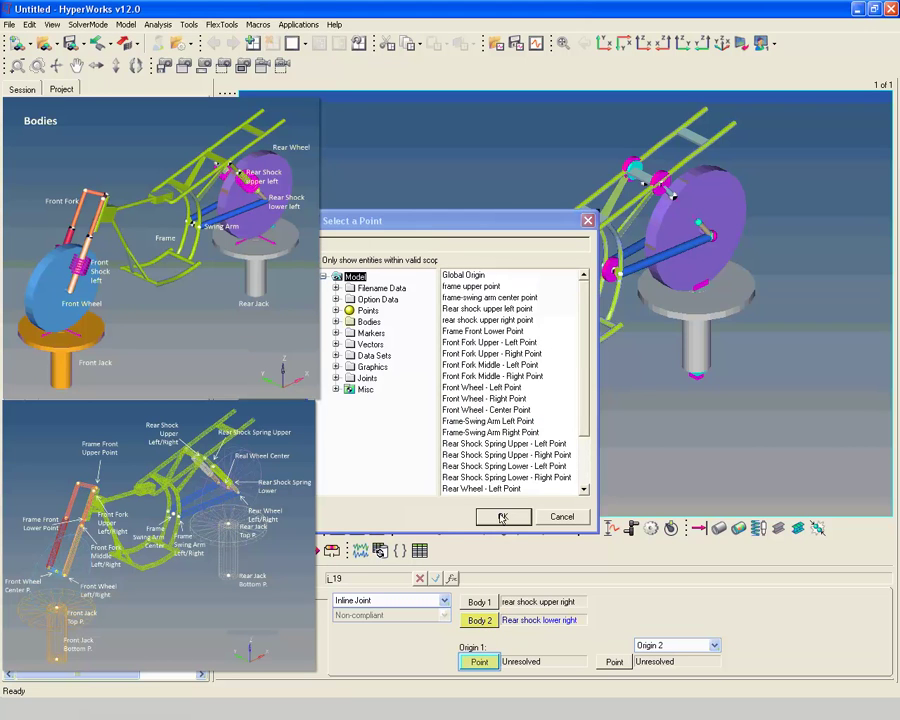
# - Set the first right joint's Origin 1 to Rear Shock Spring Upper - Right Point and Origin 2 to Rear Shock Spring Lower - Right Point
pyautogui.click(487, 662)
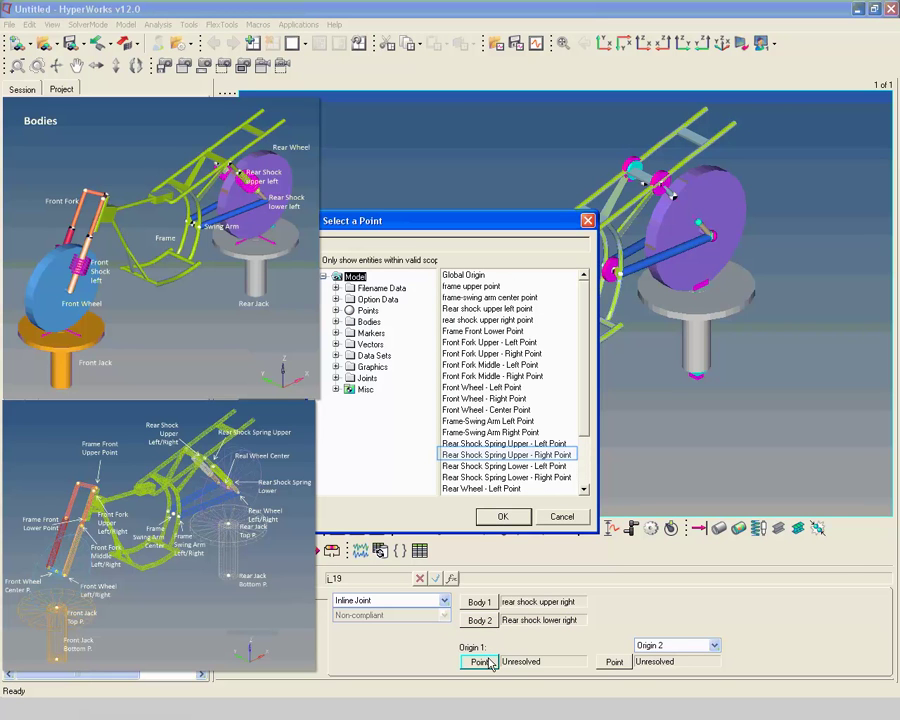
pyautogui.click(555, 457)
pyautogui.click(504, 516)
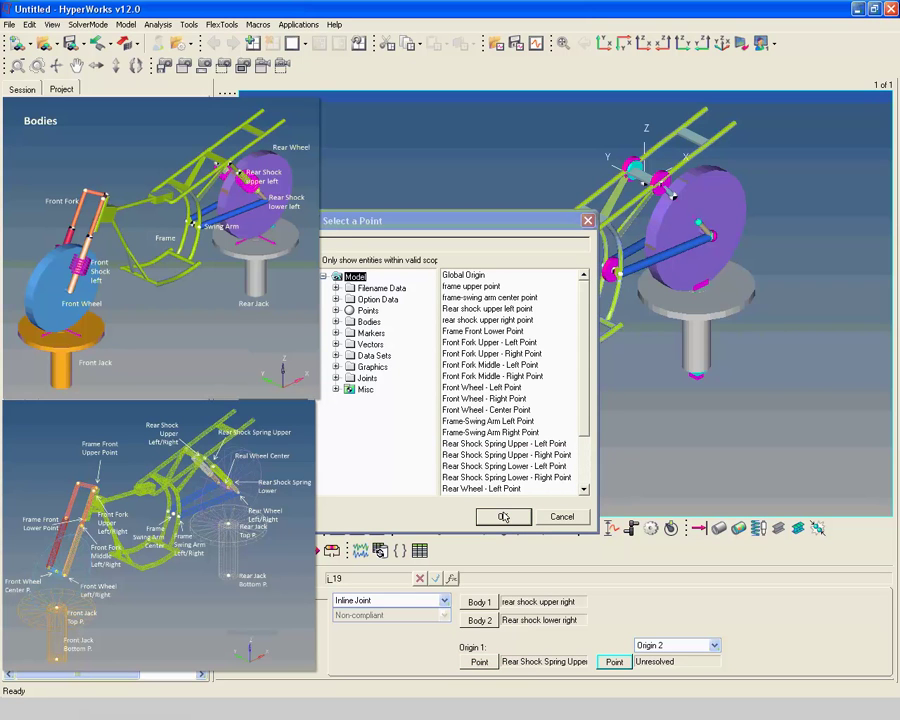
pyautogui.click(608, 662)
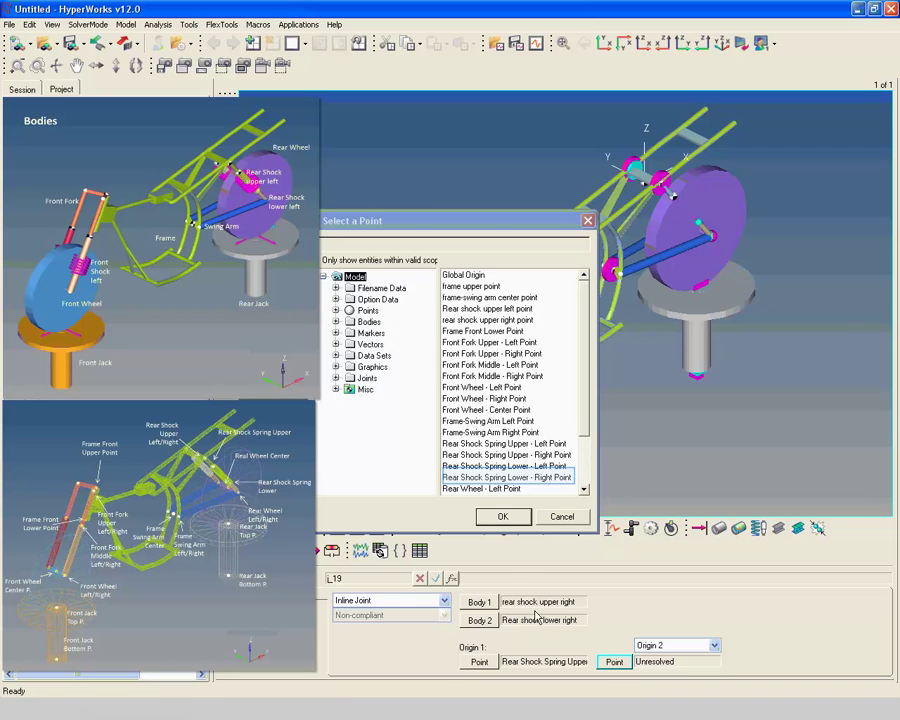
pyautogui.click(515, 479)
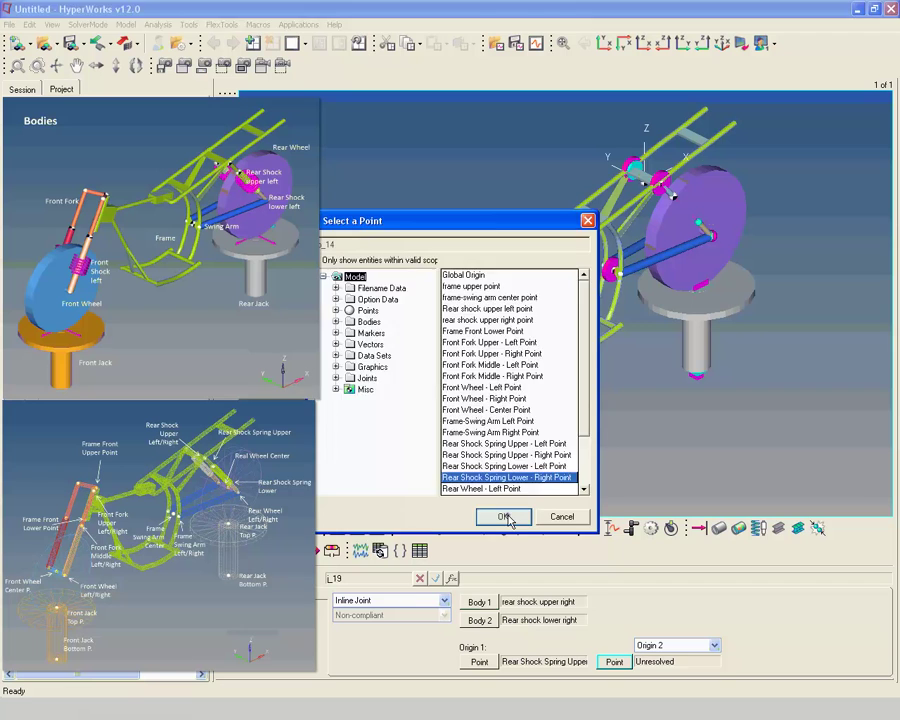
pyautogui.click(508, 516)
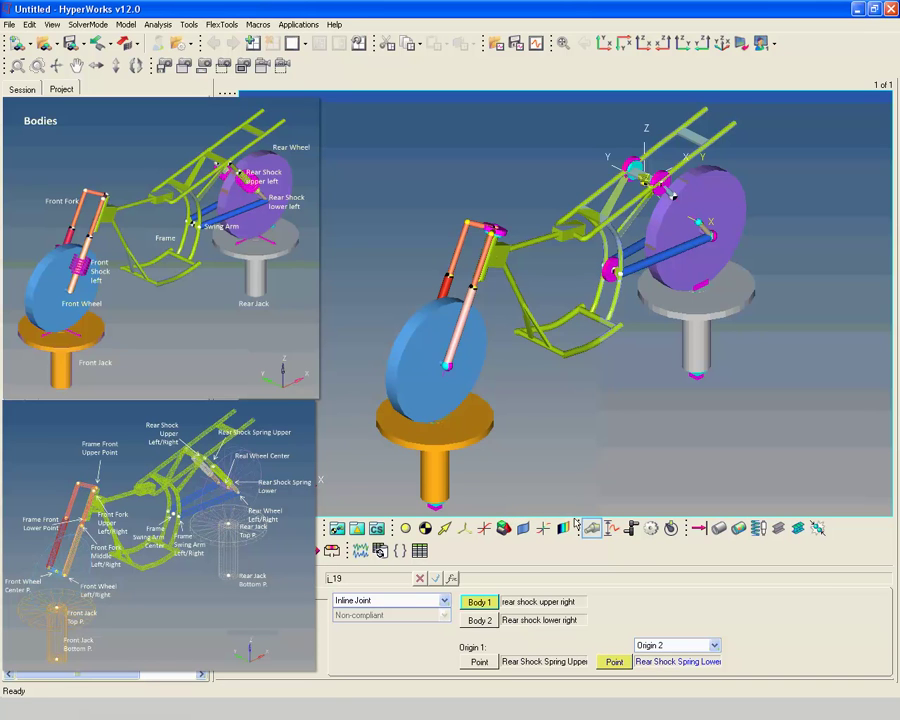
# - Add a single inline joint labelled "Rear shock right upper lower 2 inline joint"
pyautogui.rightClick(594, 532)
pyautogui.click(593, 559)
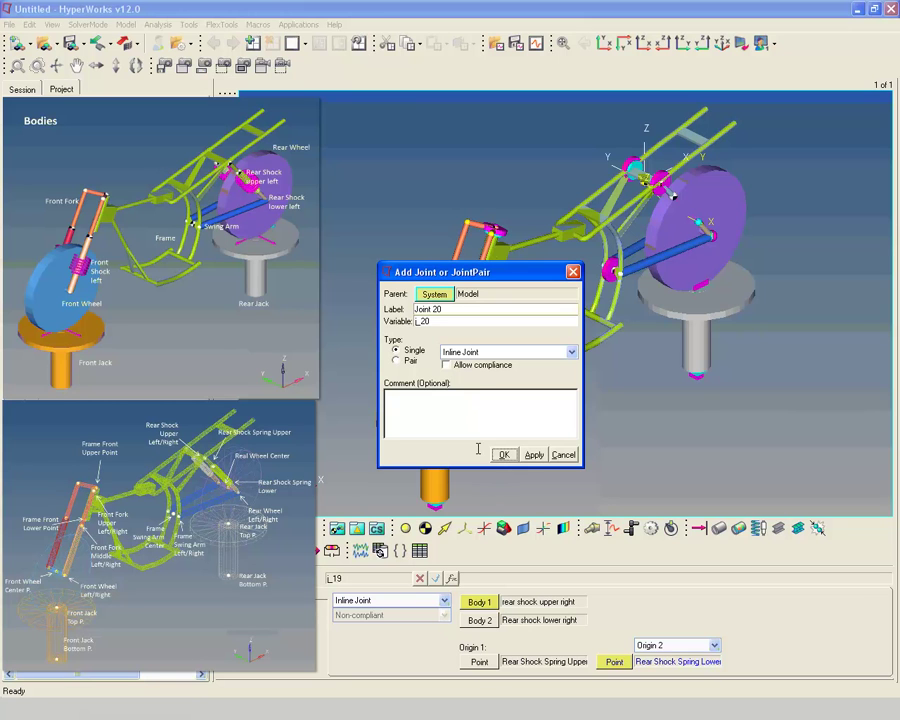
pyautogui.tripleClick(458, 313)
pyautogui.write('Rear shock right upper lower 2 inline joint')
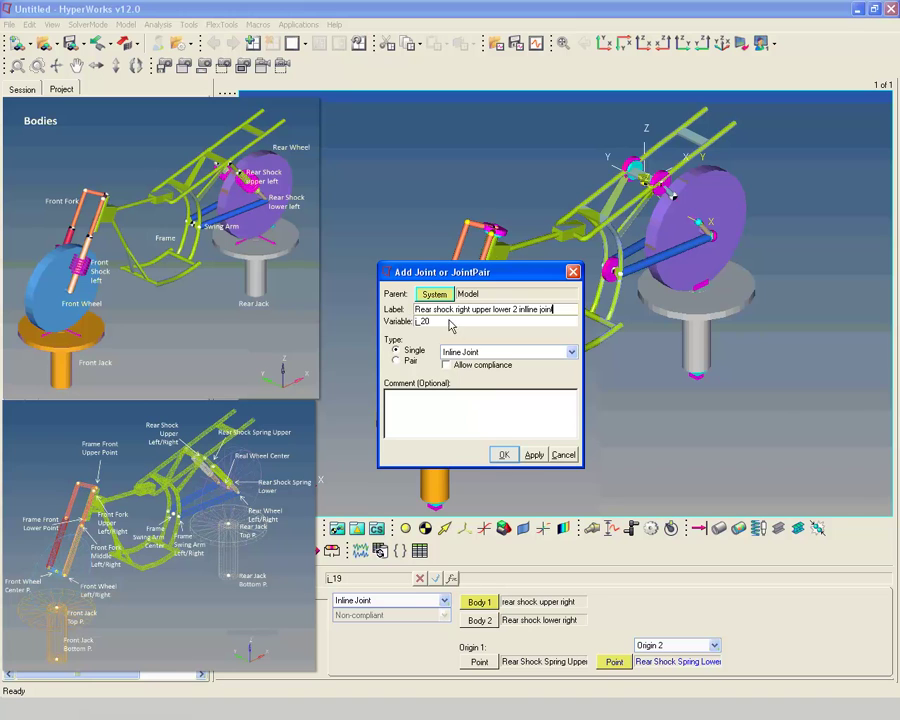
pyautogui.click(504, 455)
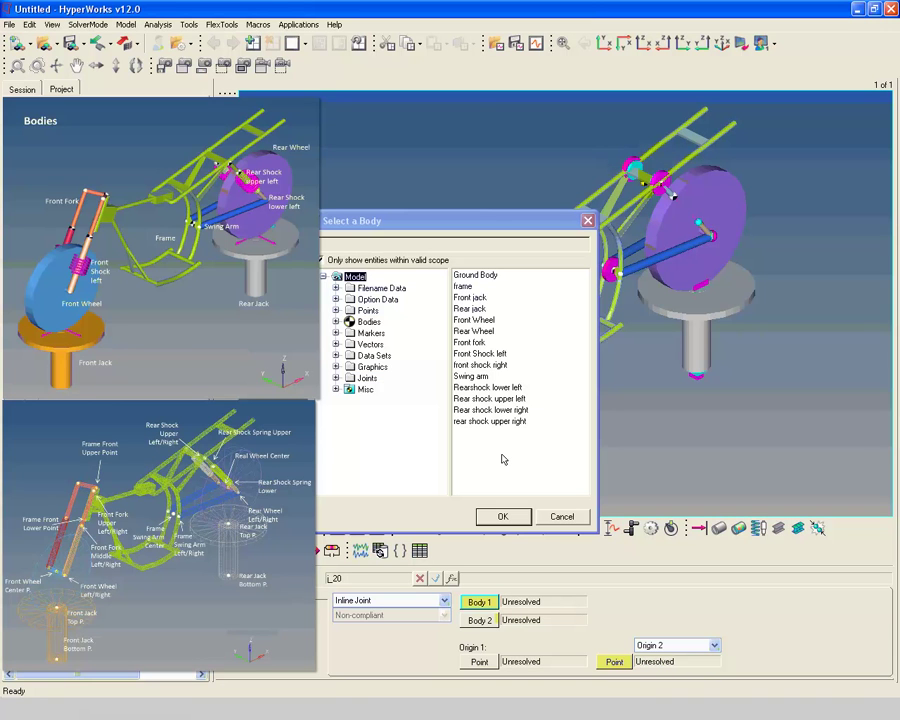
# - Set the second right rear shock inline joint's Body 1 to rear shock upper right and Body 2 to Rear shock lower right
pyautogui.click(490, 603)
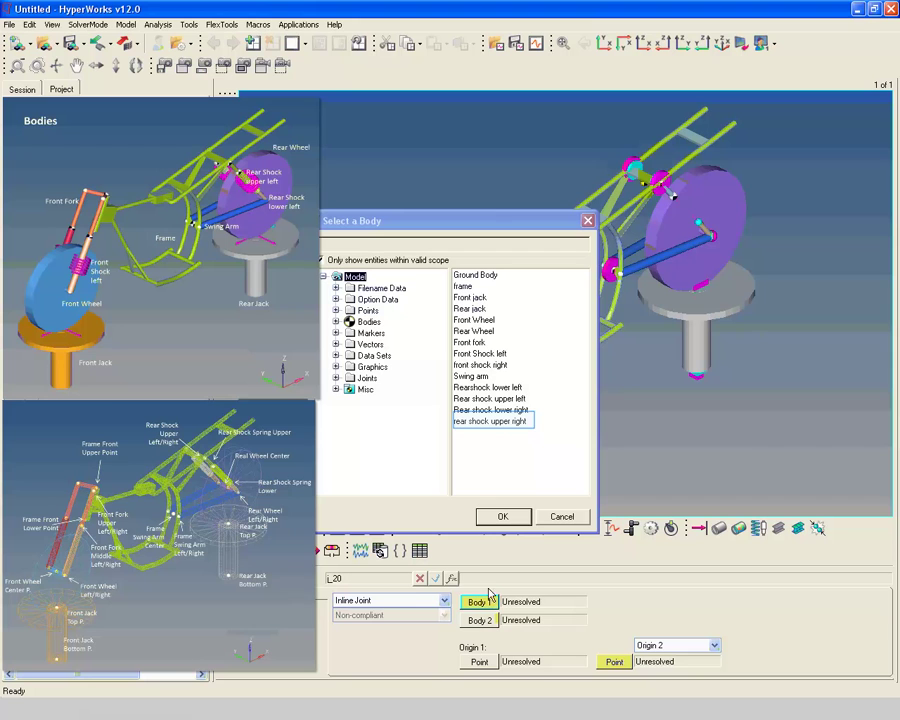
pyautogui.click(490, 422)
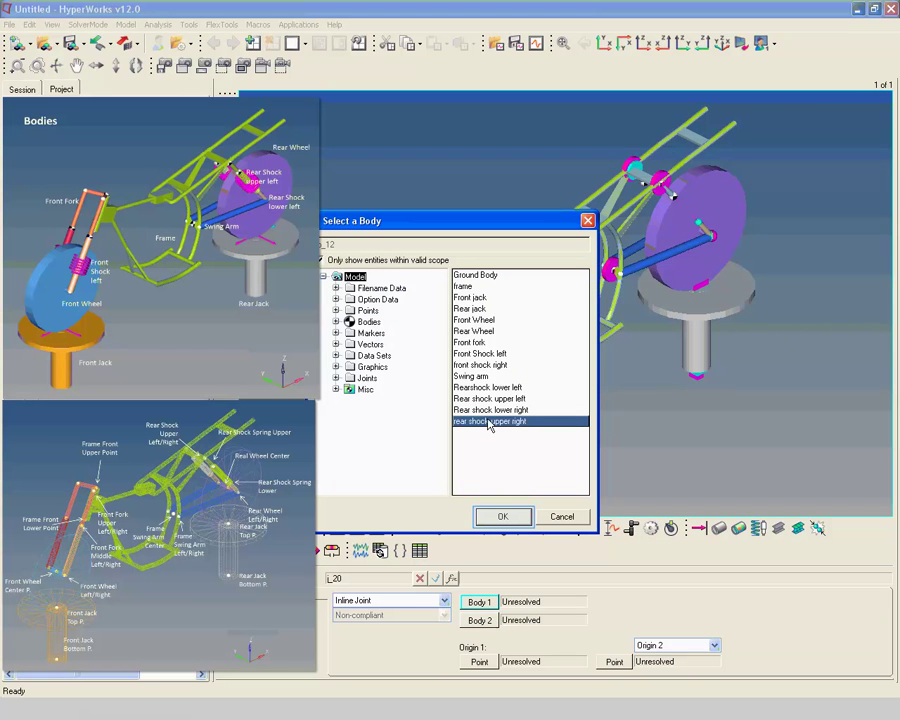
pyautogui.click(507, 515)
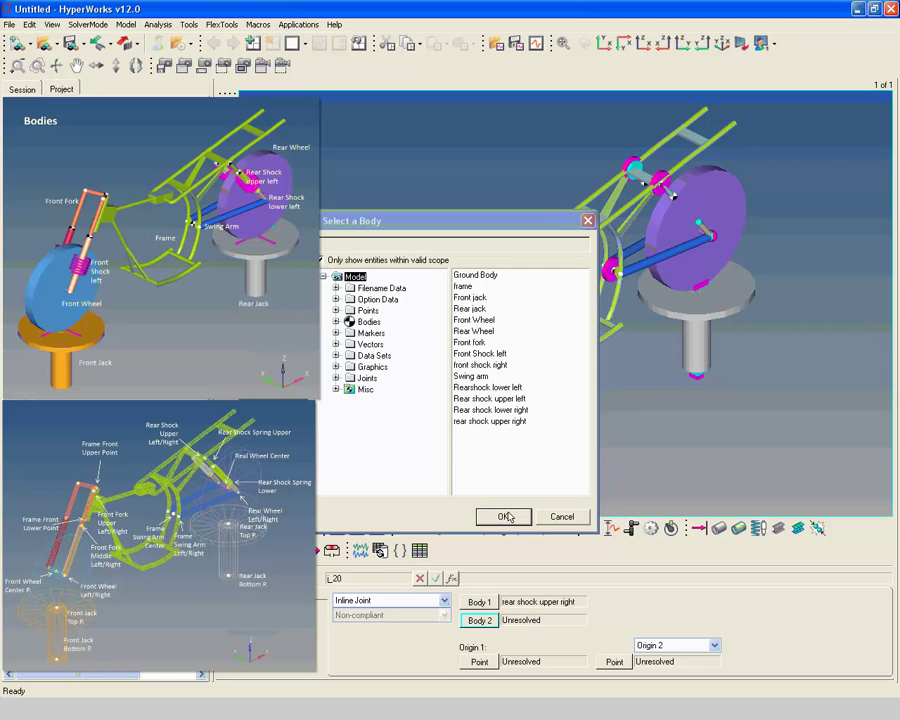
pyautogui.click(480, 626)
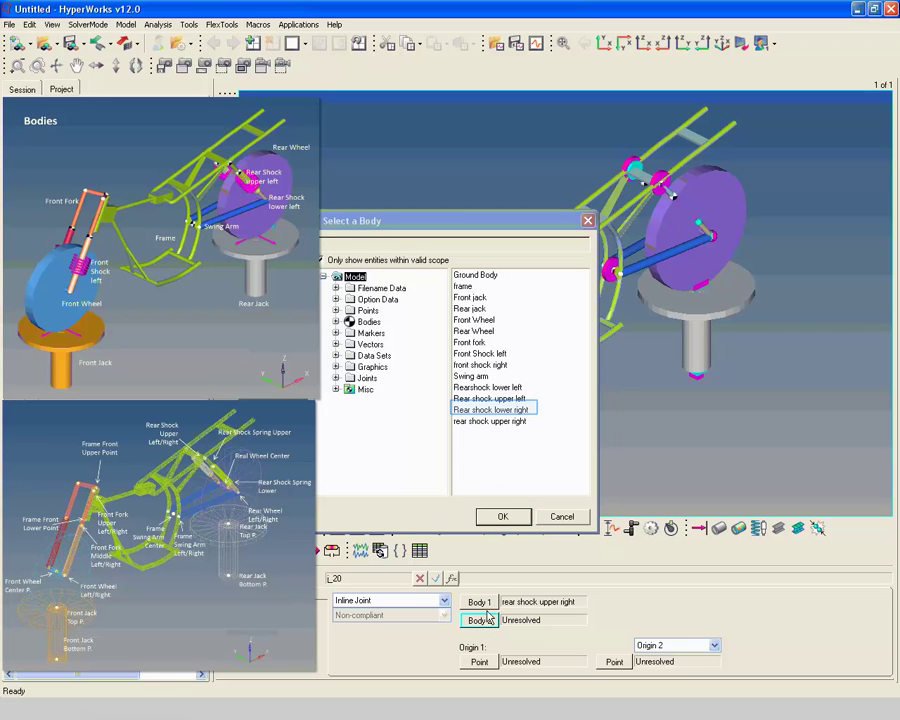
pyautogui.click(500, 411)
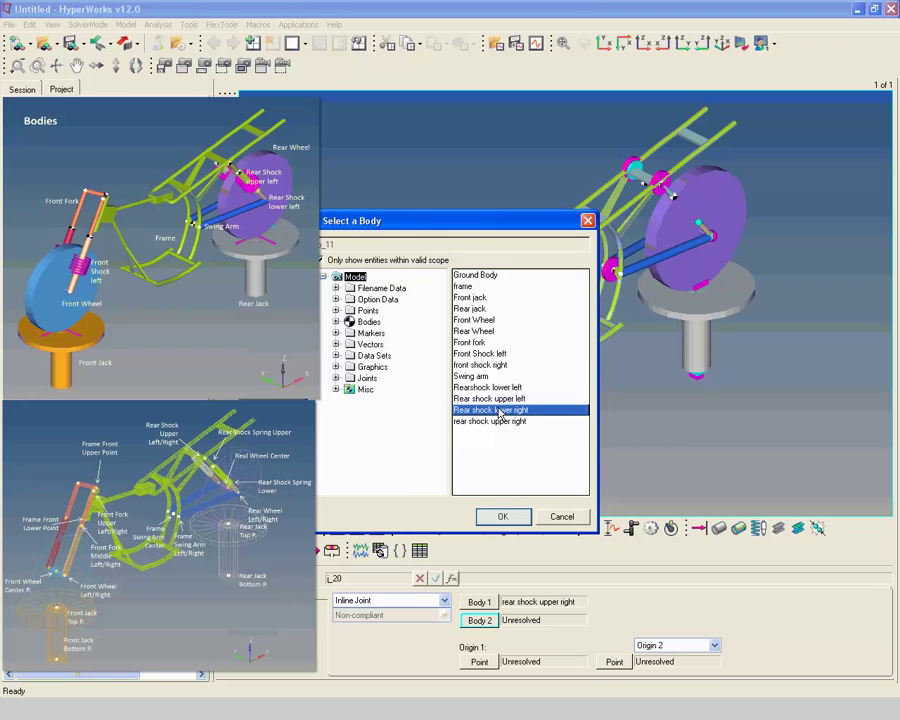
pyautogui.click(503, 516)
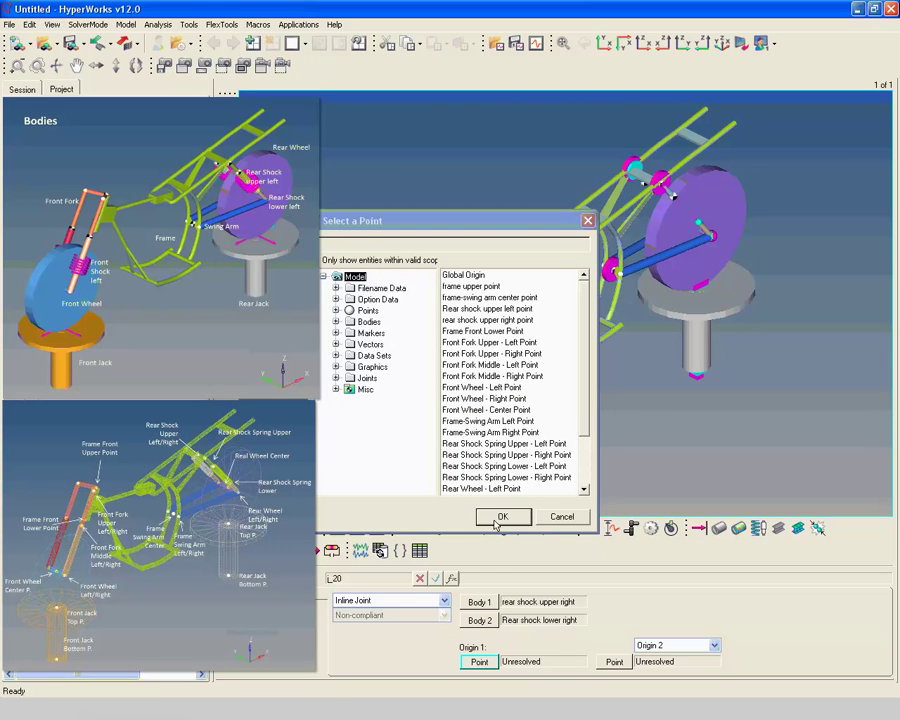
# - Set the second right joint's Origin 1 to Rear Shock Spring Lower - Right Point and Origin 2 to Rear Shock Spring Upper - Right Point
pyautogui.click(482, 663)
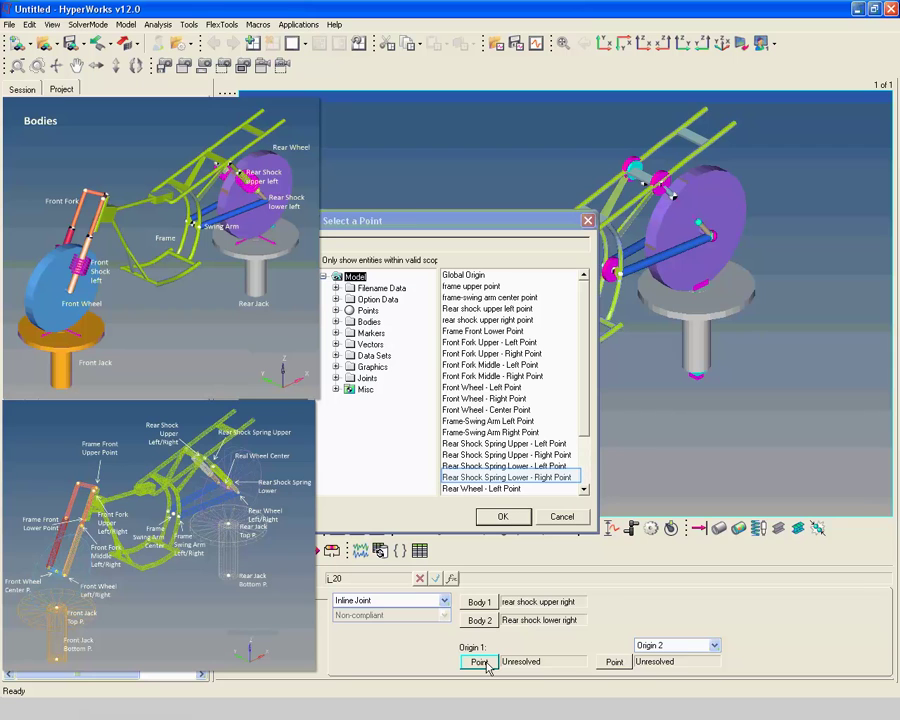
pyautogui.click(507, 478)
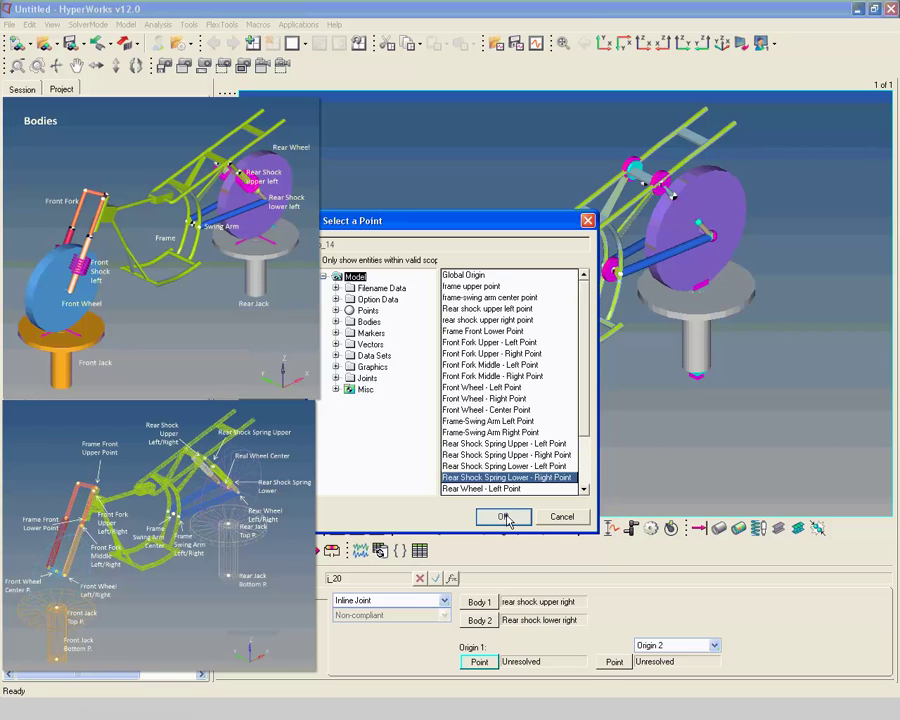
pyautogui.click(507, 516)
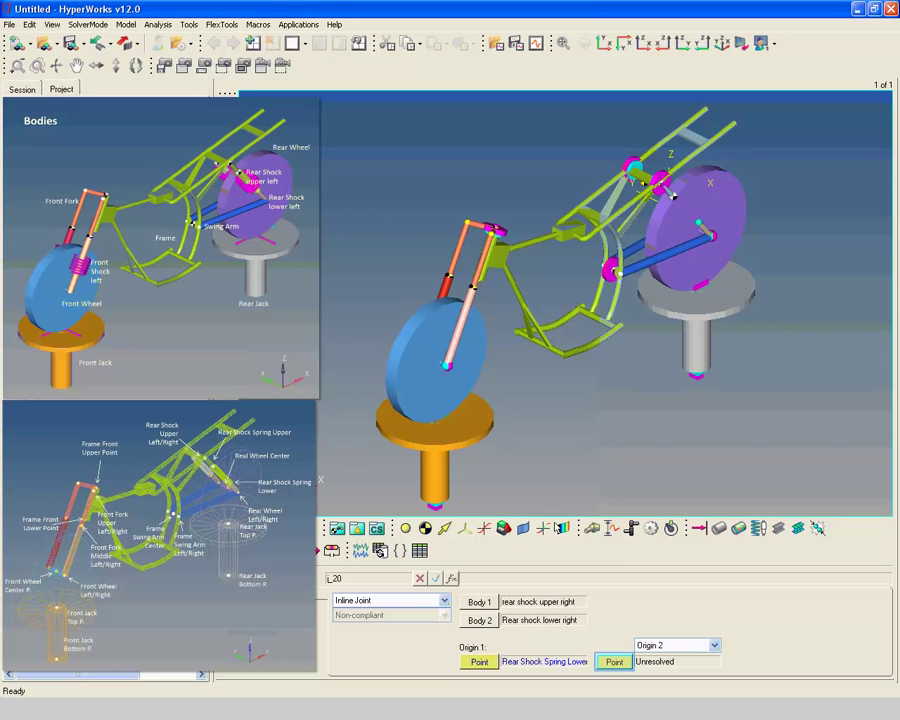
pyautogui.click(614, 662)
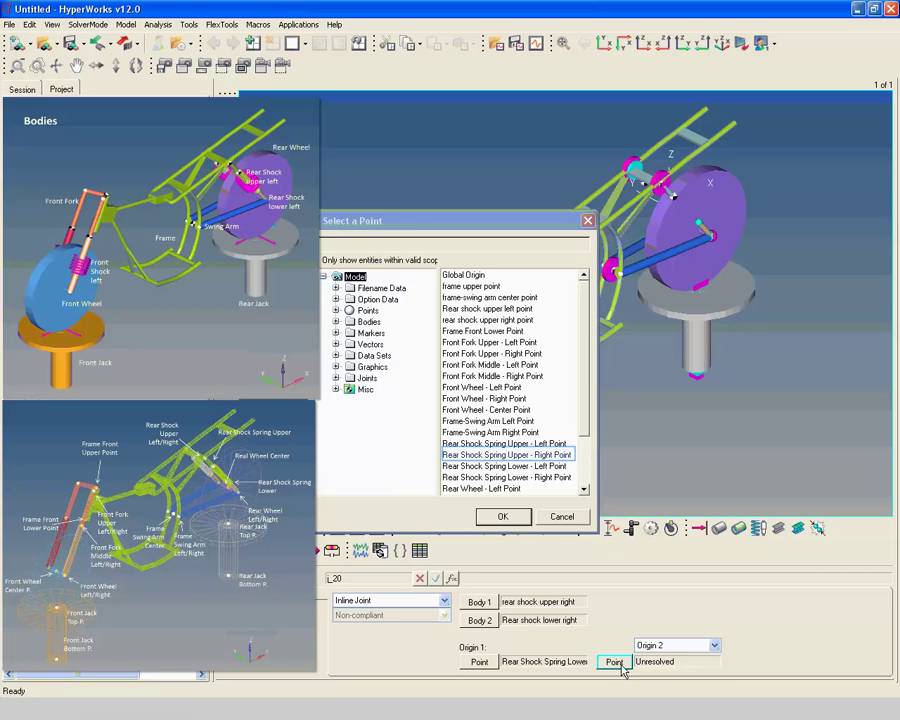
pyautogui.click(548, 456)
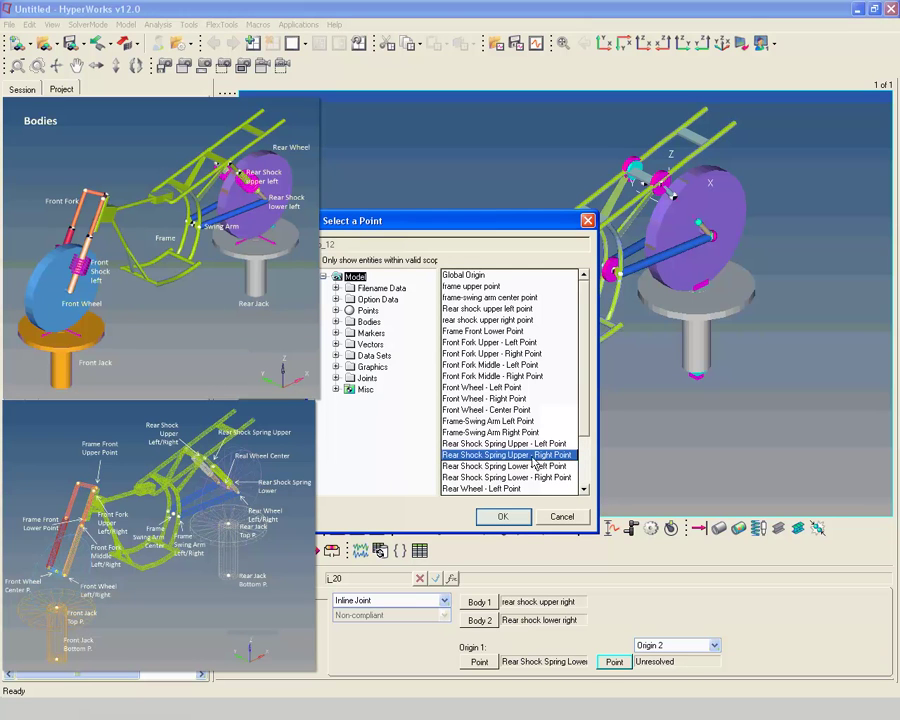
pyautogui.click(514, 515)
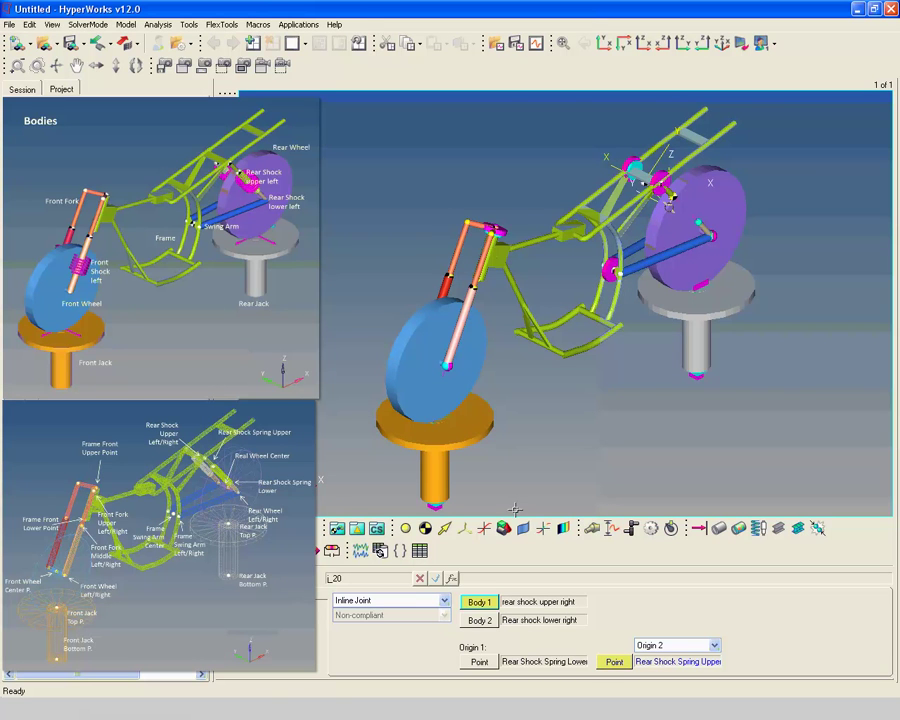